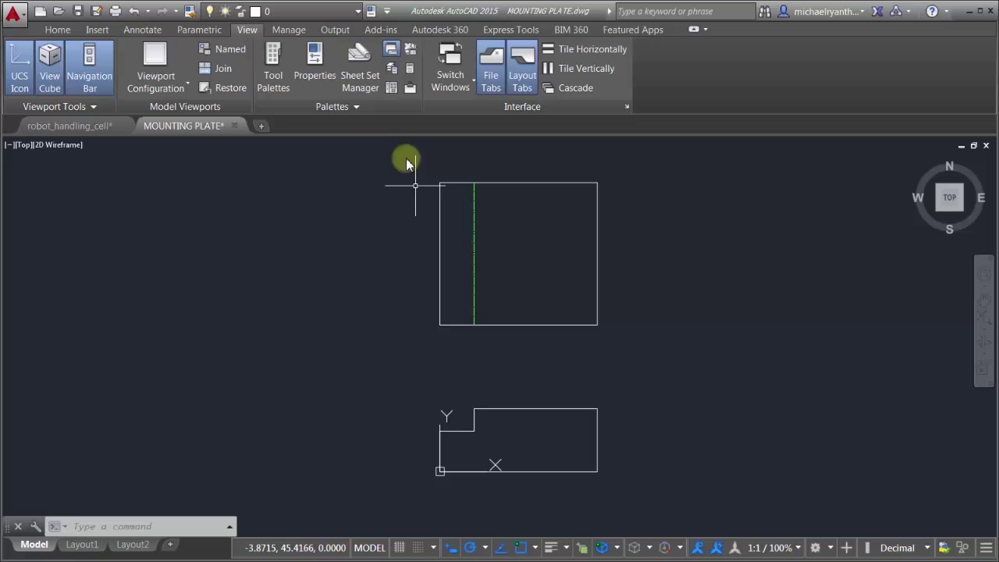
# Check the plate's layers, then switch to robot_handling_cell and review its longer layer list.
pyautogui.click(297, 11)
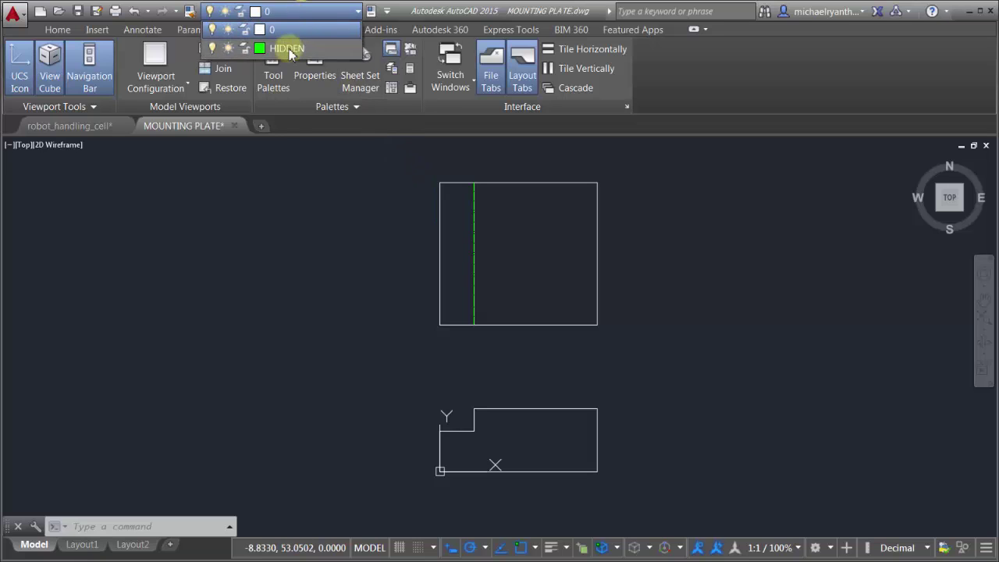
pyautogui.click(264, 195)
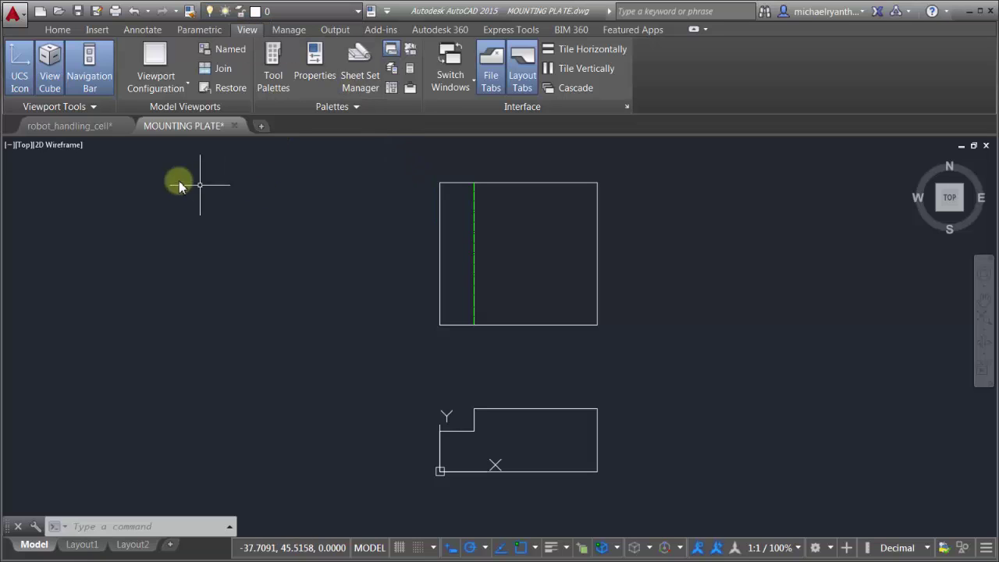
pyautogui.click(87, 133)
pyautogui.scroll(-1, 502, 364)
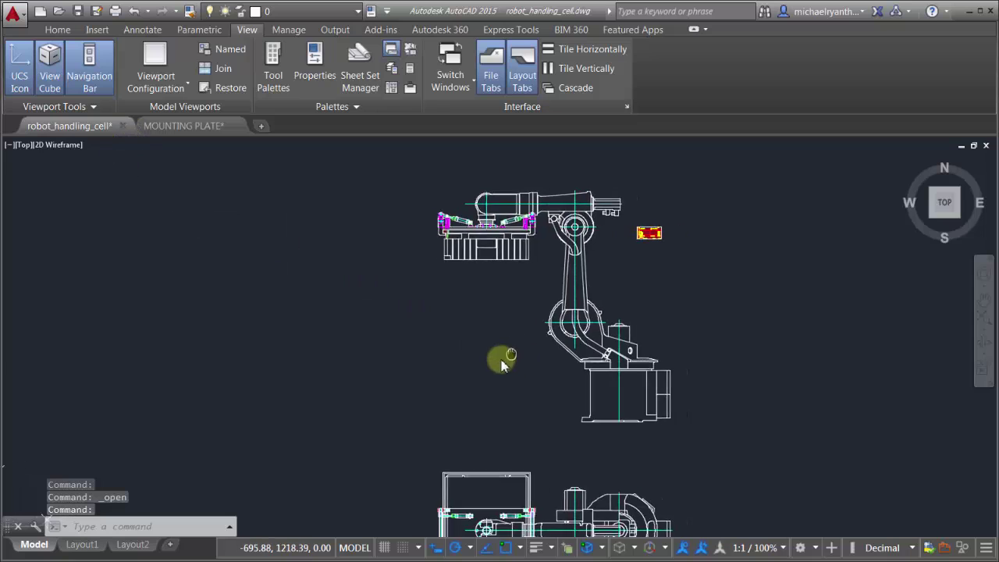
pyautogui.click(312, 10)
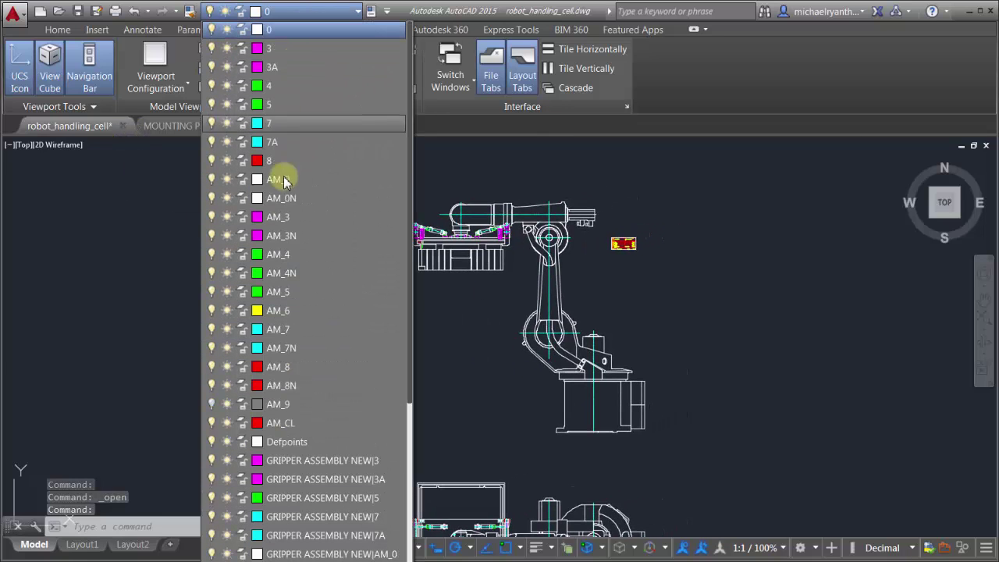
pyautogui.click(474, 192)
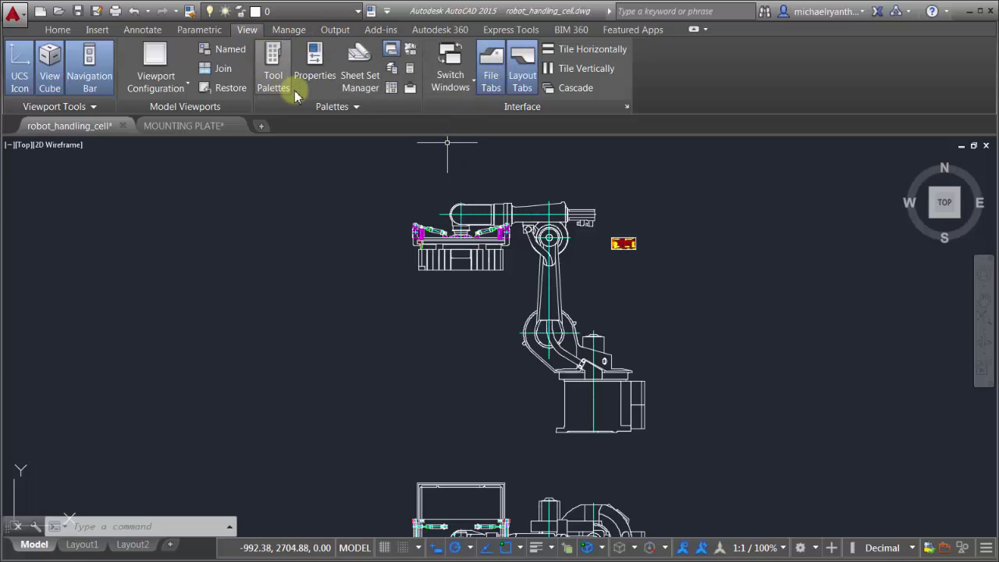
# Tile both drawings vertically and make MOUNTING PLATE active.
pyautogui.click(467, 87)
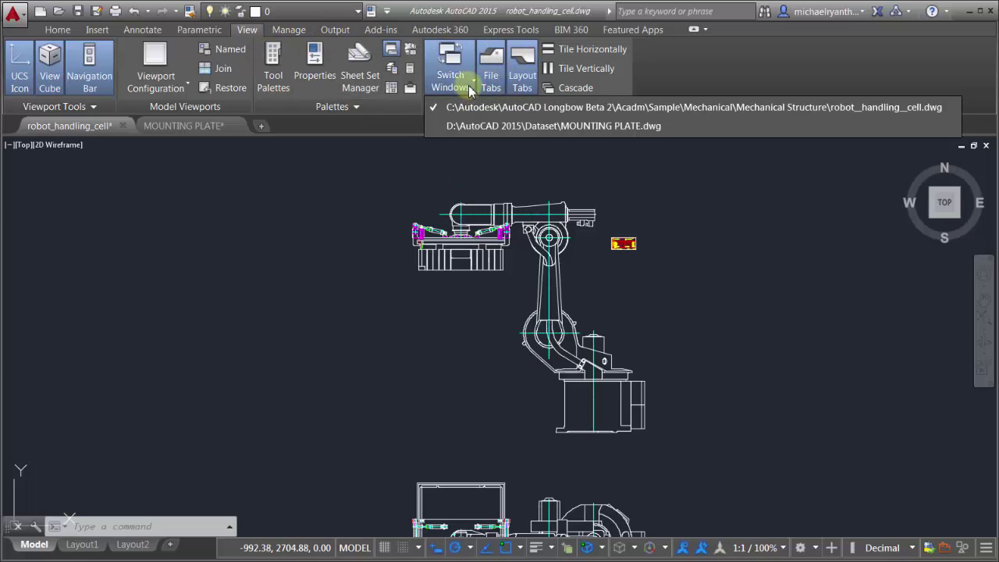
pyautogui.click(584, 68)
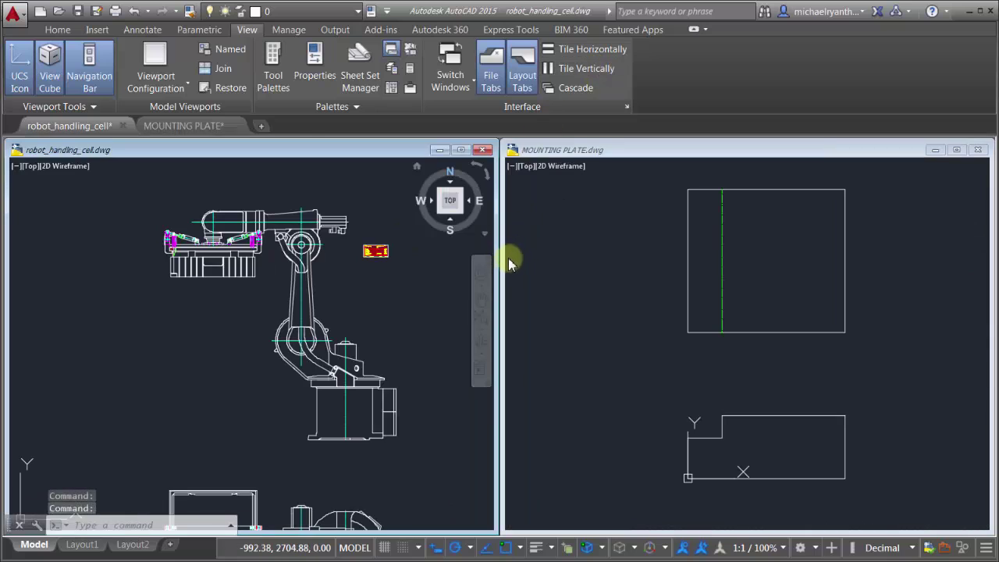
pyautogui.click(604, 243)
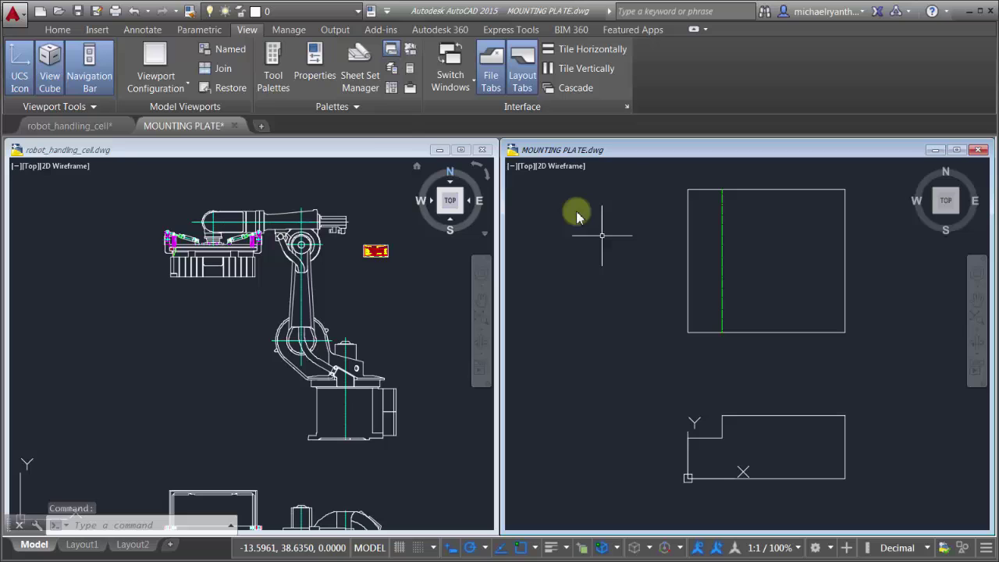
# Match the lower rectangle's properties to the green vertical line.
pyautogui.click(188, 10)
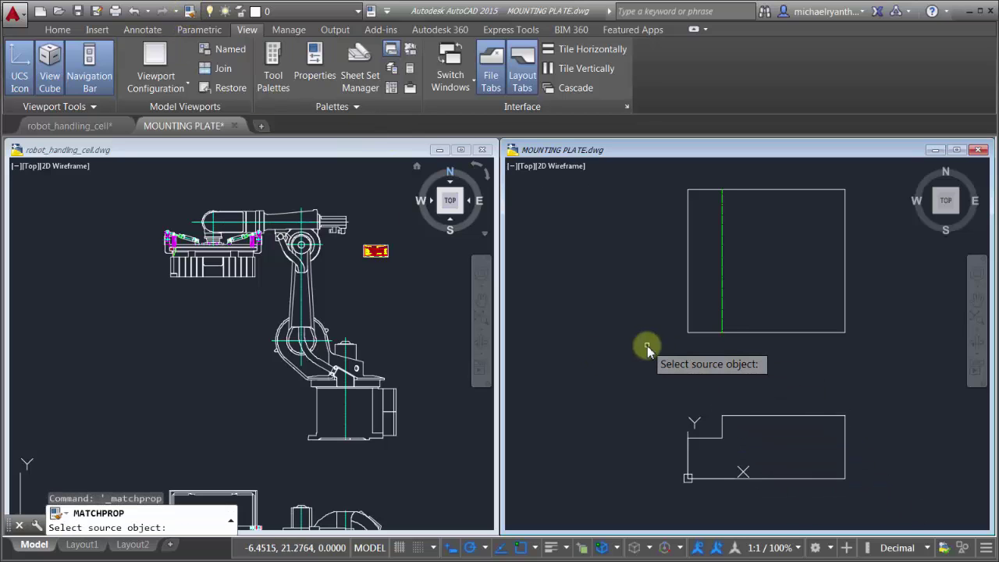
pyautogui.click(720, 312)
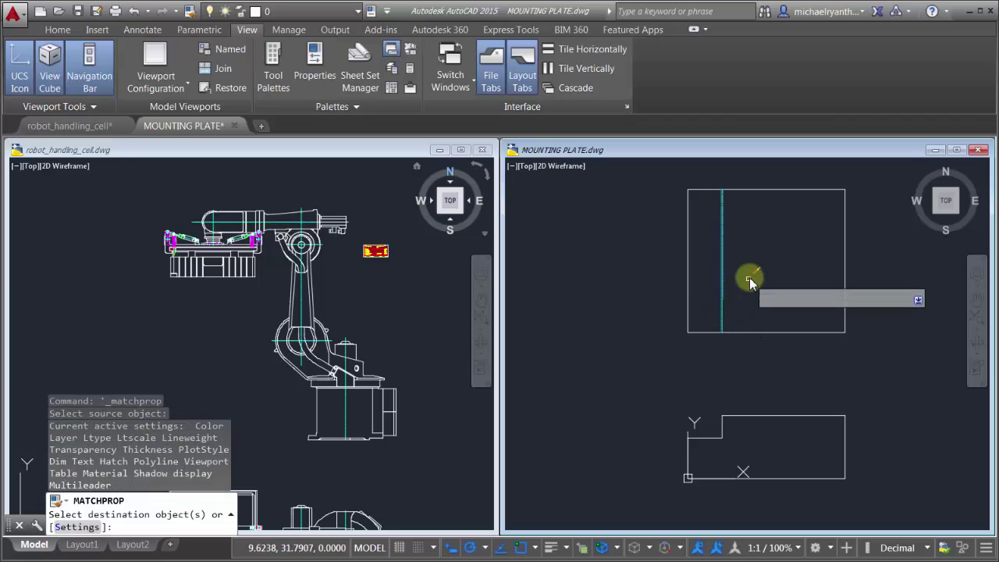
pyautogui.click(651, 386)
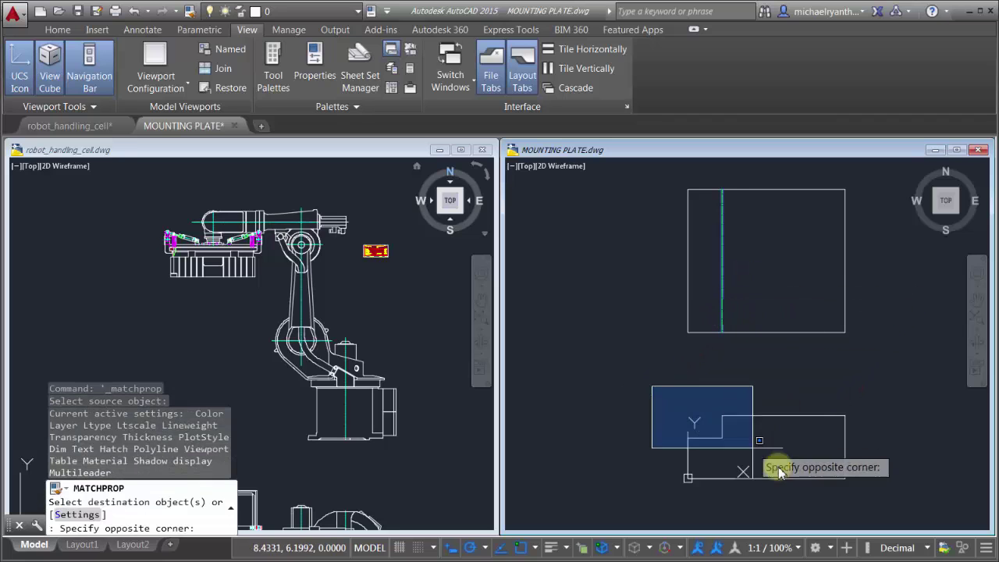
pyautogui.click(886, 517)
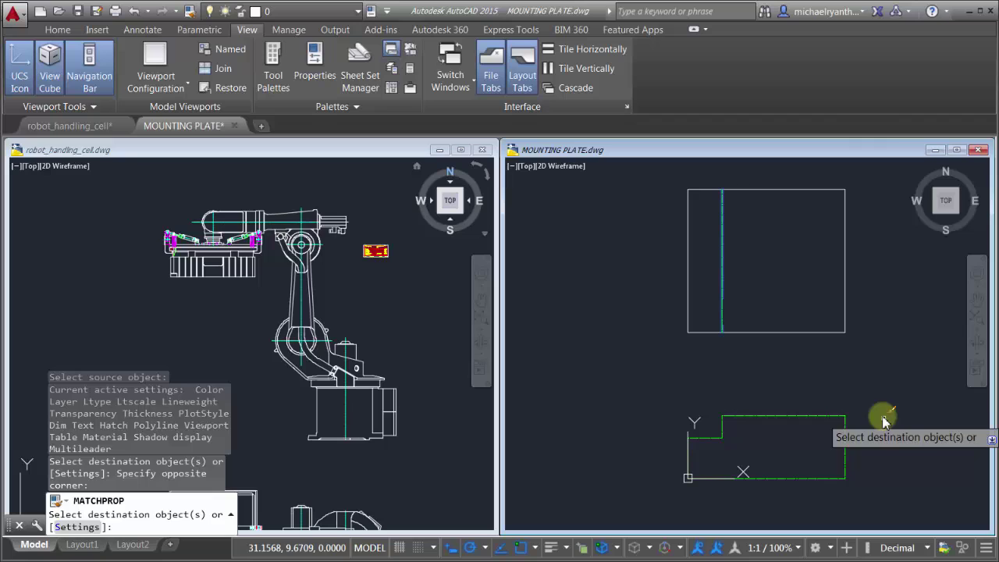
pyautogui.press('Return')
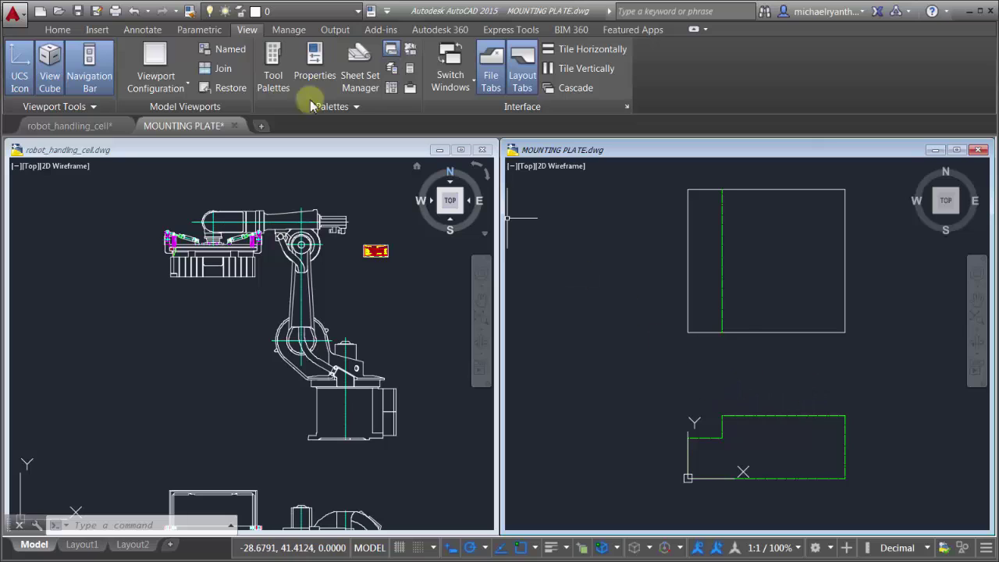
# Undo the rectangle's property change and check the robot centre line's layer.
pyautogui.click(136, 13)
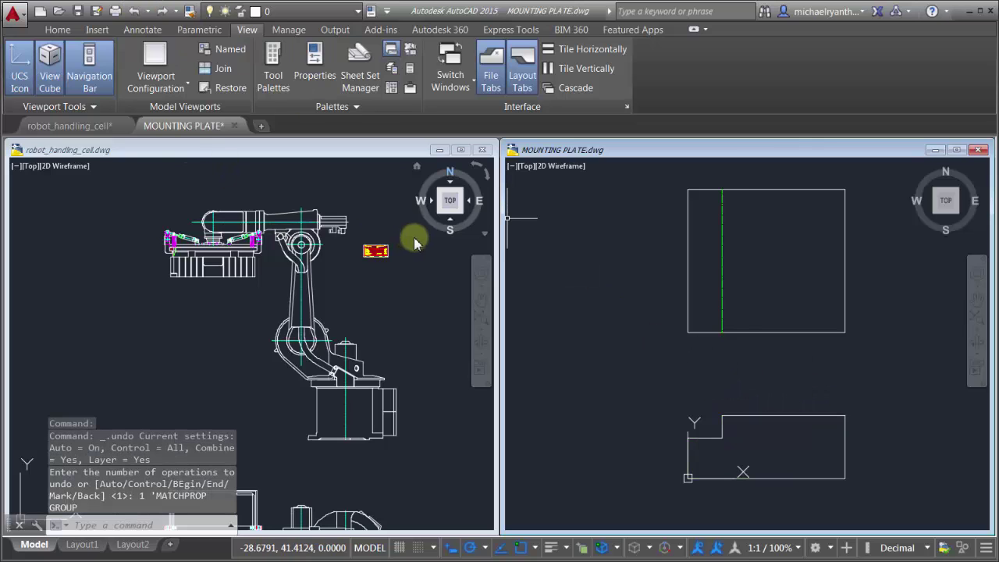
pyautogui.click(405, 307)
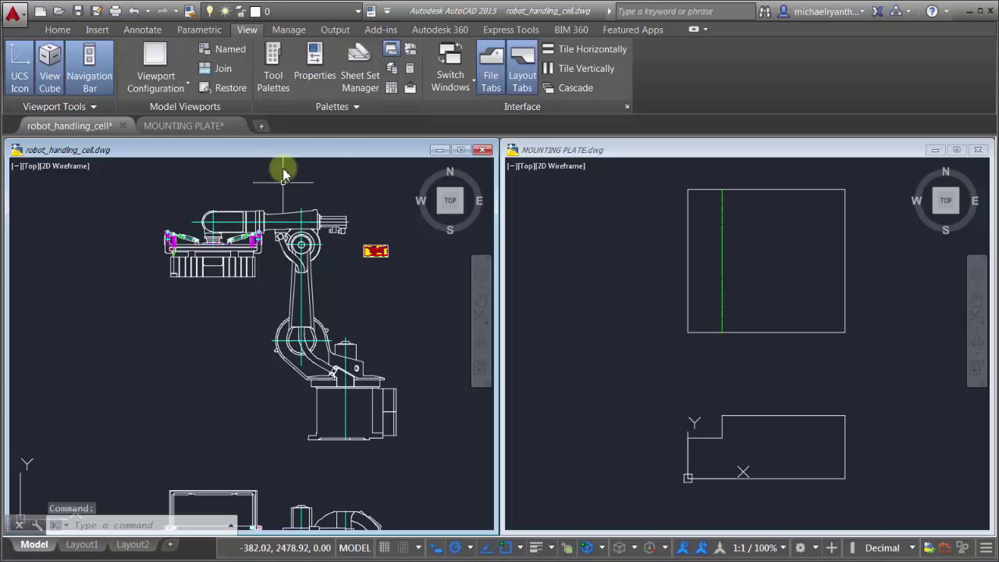
pyautogui.click(190, 11)
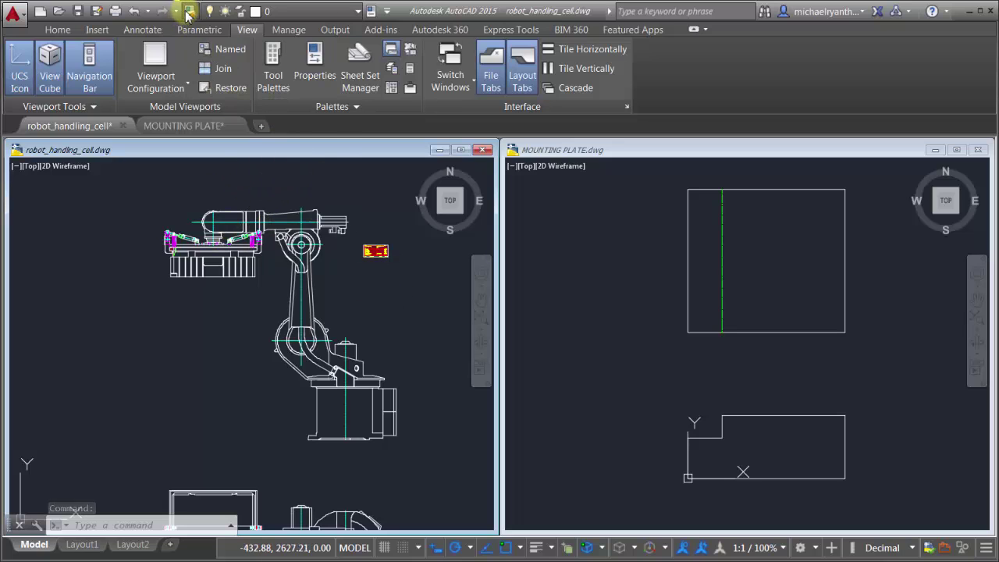
pyautogui.click(300, 221)
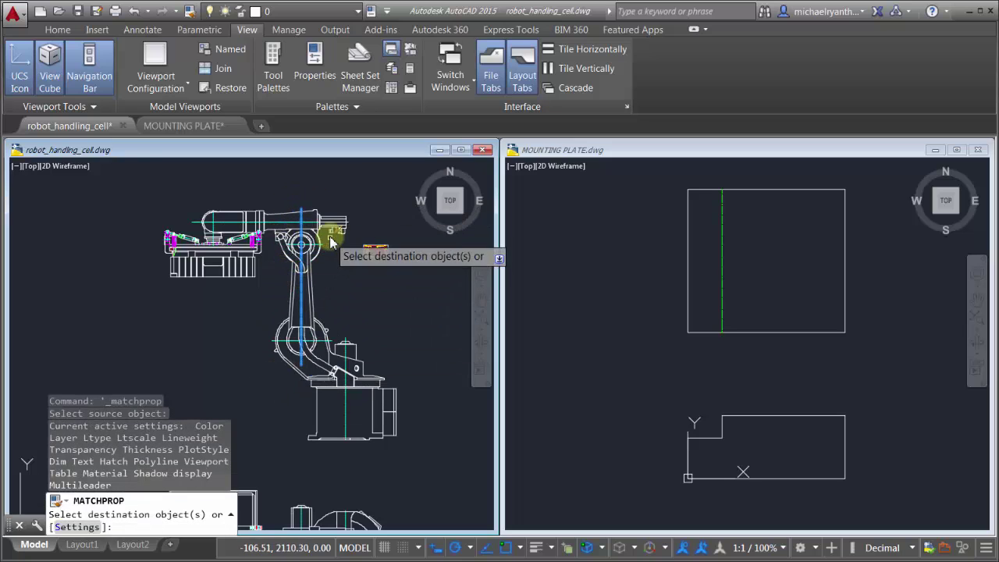
pyautogui.press('Escape')
pyautogui.click(302, 217)
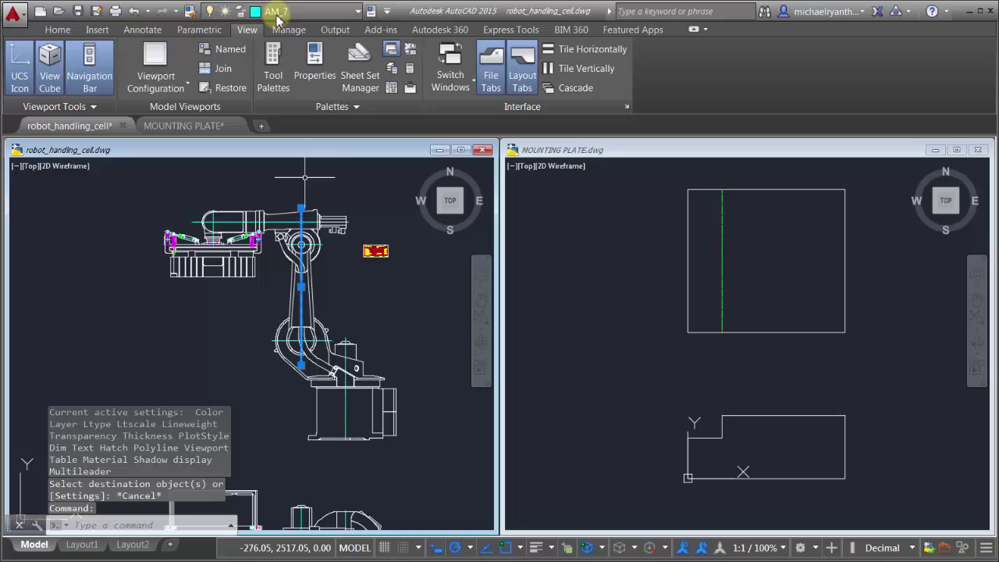
pyautogui.press('Escape')
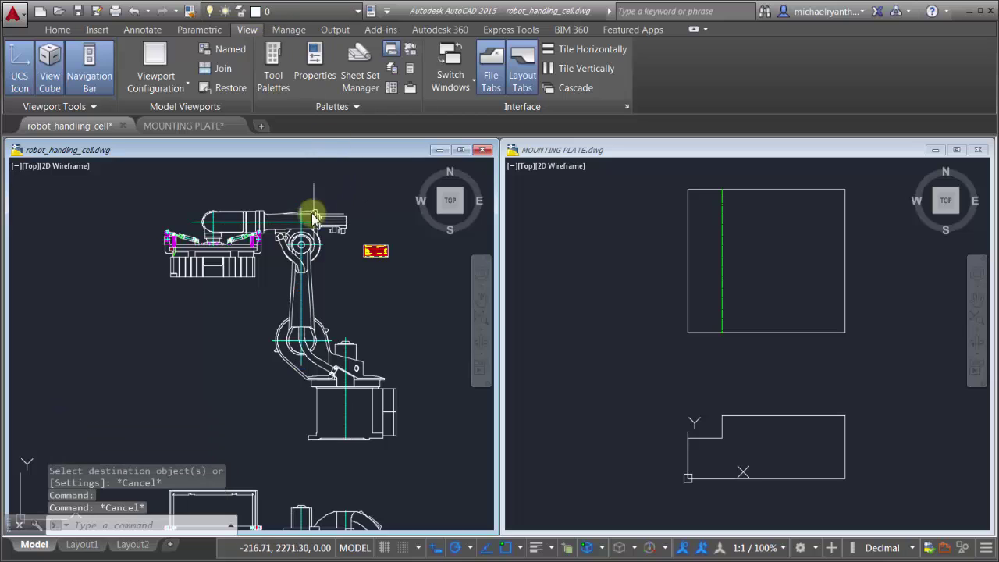
# Match the plate's vertical line to the robot's AM_7 centre line.
pyautogui.click(189, 11)
pyautogui.click(300, 216)
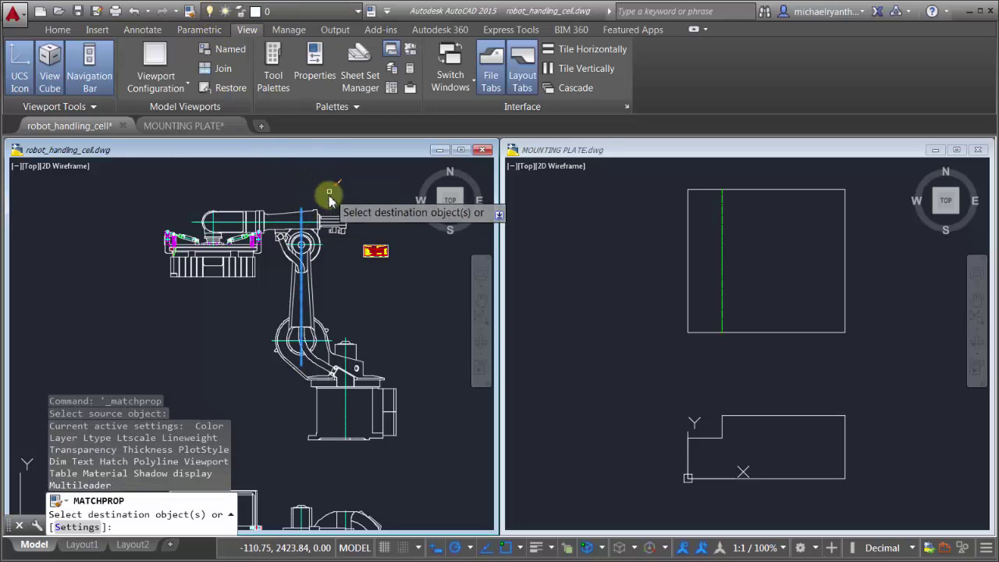
pyautogui.moveTo(713, 282)
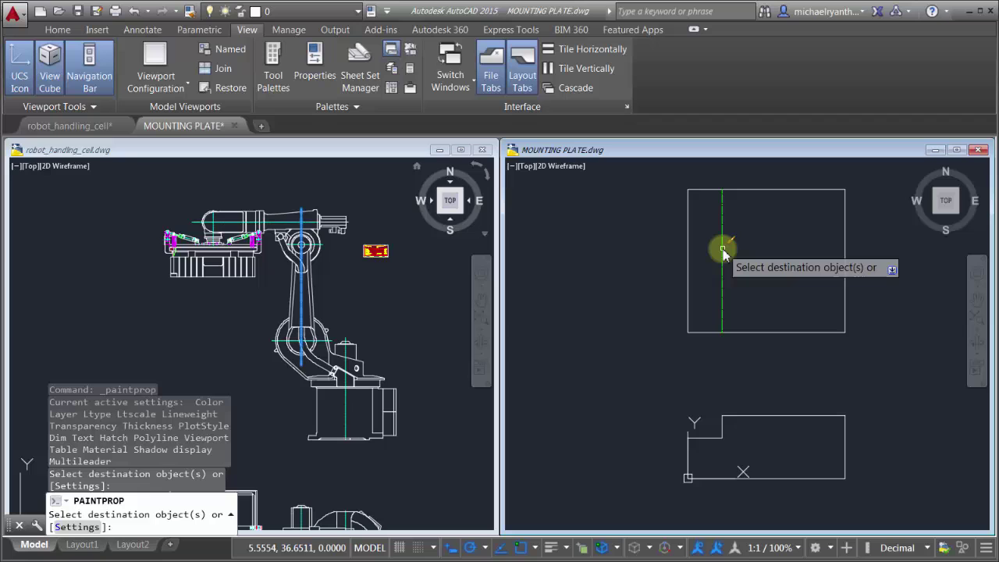
pyautogui.click(722, 249)
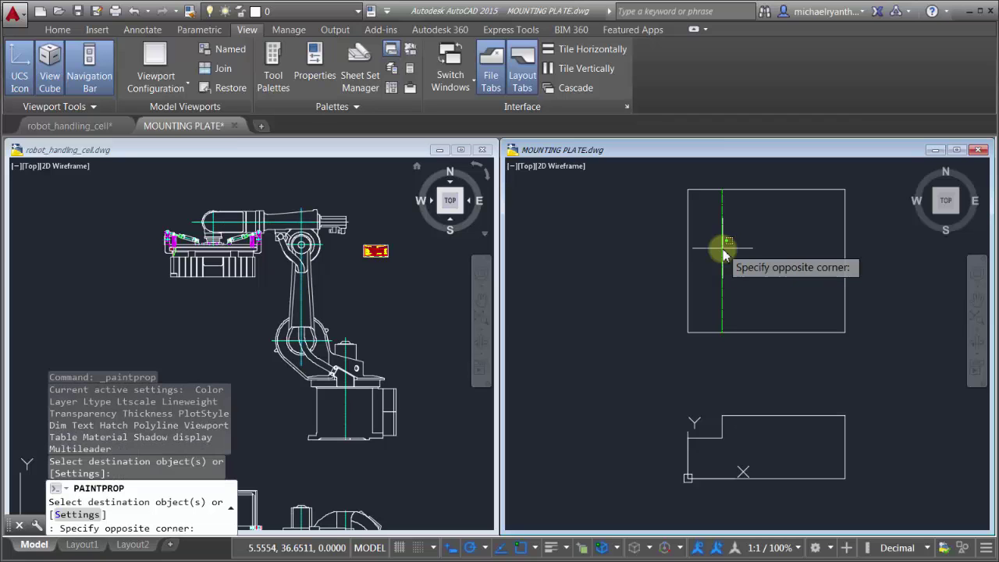
pyautogui.press('Escape')
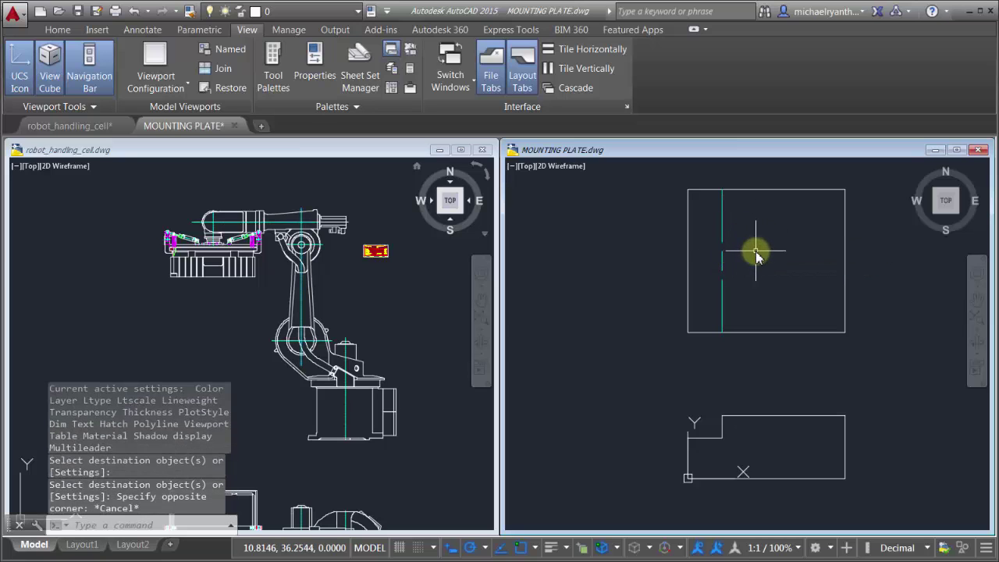
# Verify the plate's vertical line is on AM_7, now listed in the plate's layers.
pyautogui.click(721, 218)
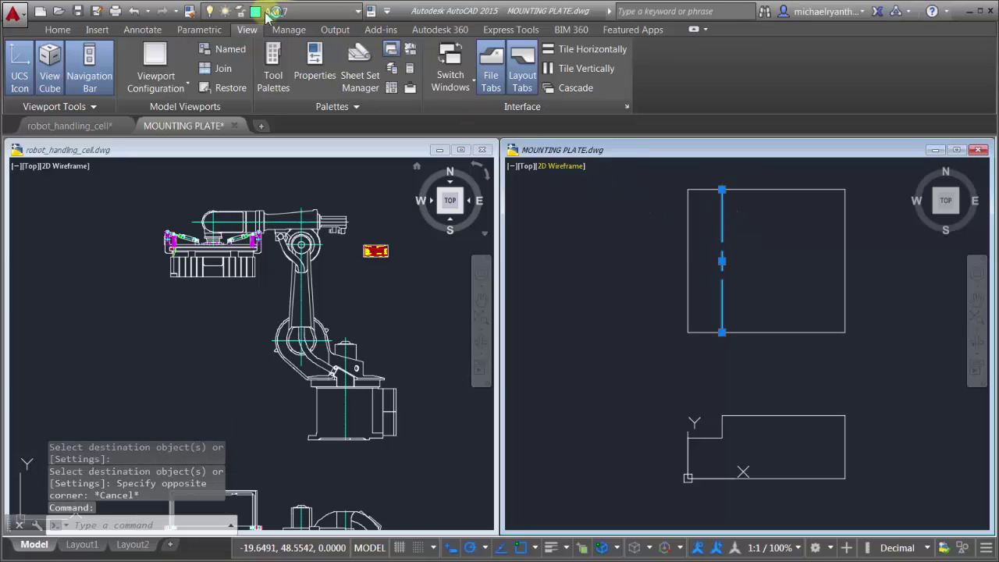
pyautogui.click(310, 15)
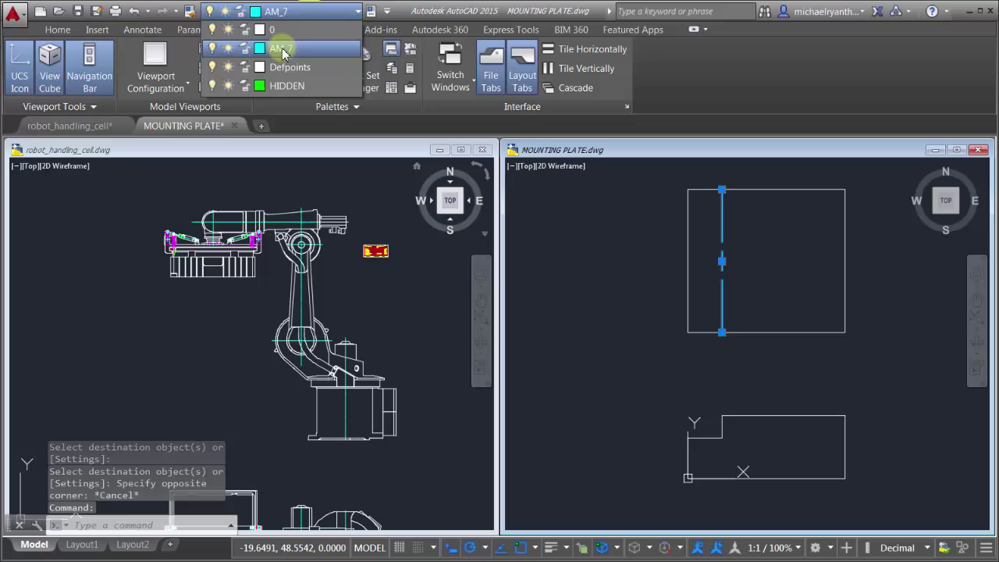
pyautogui.click(787, 263)
pyautogui.press('Escape')
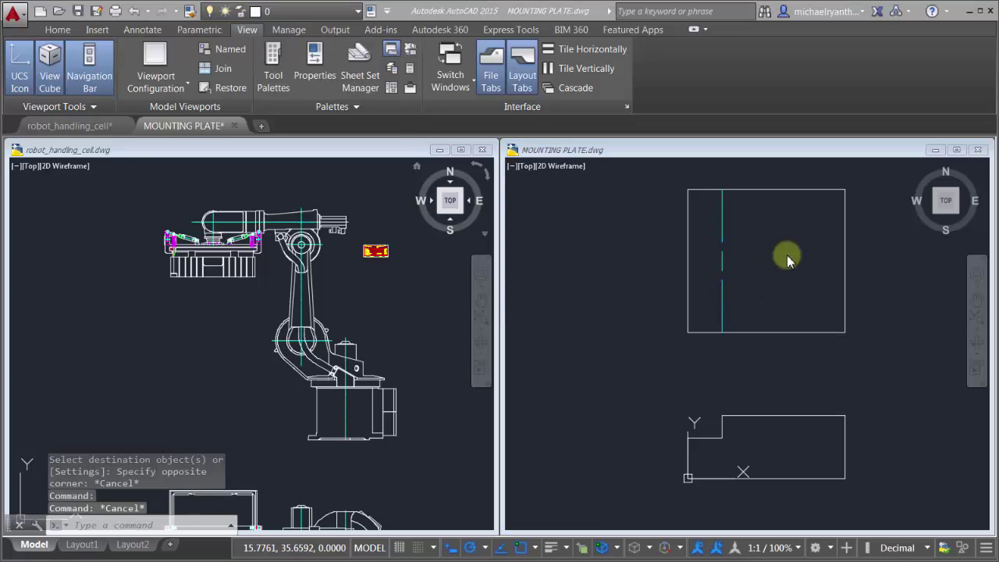
# Maximize MOUNTING PLATE, open Tool Palettes with TOO, and select the upper rectangle's centre line.
pyautogui.doubleClick(671, 149)
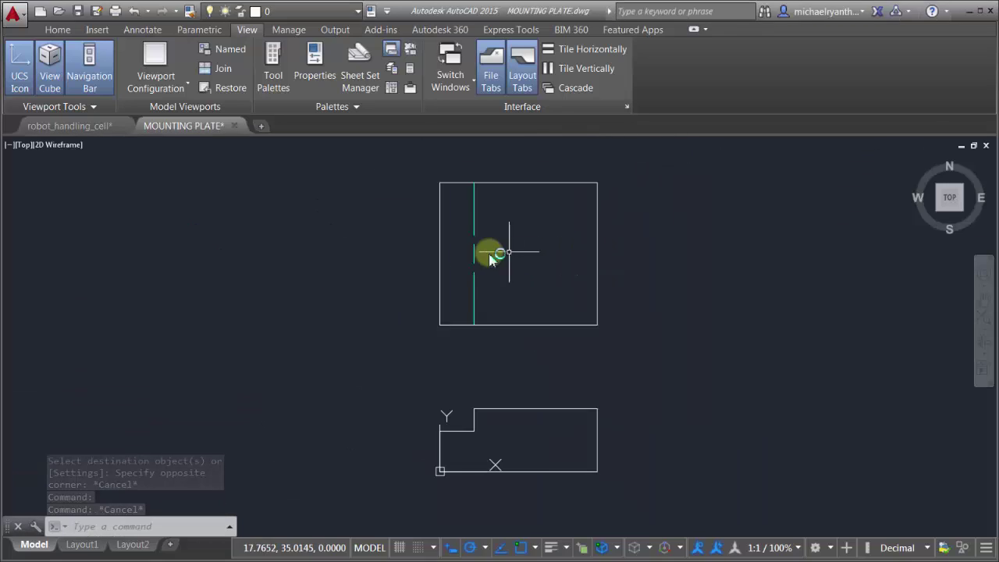
pyautogui.moveTo(490, 260)
pyautogui.mouseDown(button='middle')
pyautogui.moveTo(436, 233)
pyautogui.moveTo(473, 211)
pyautogui.moveTo(439, 245)
pyautogui.moveTo(368, 227)
pyautogui.mouseUp(button='middle')
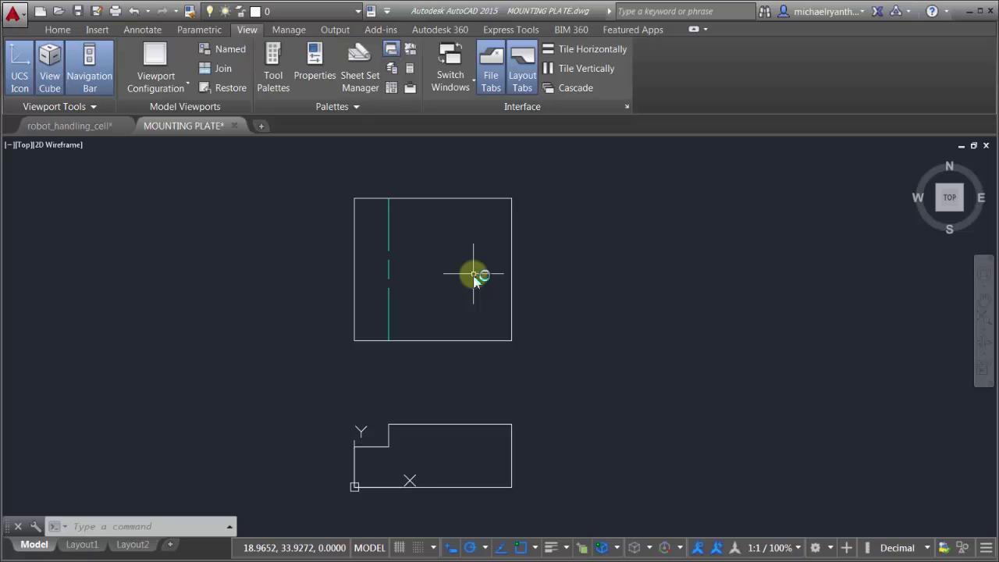
pyautogui.write('too')
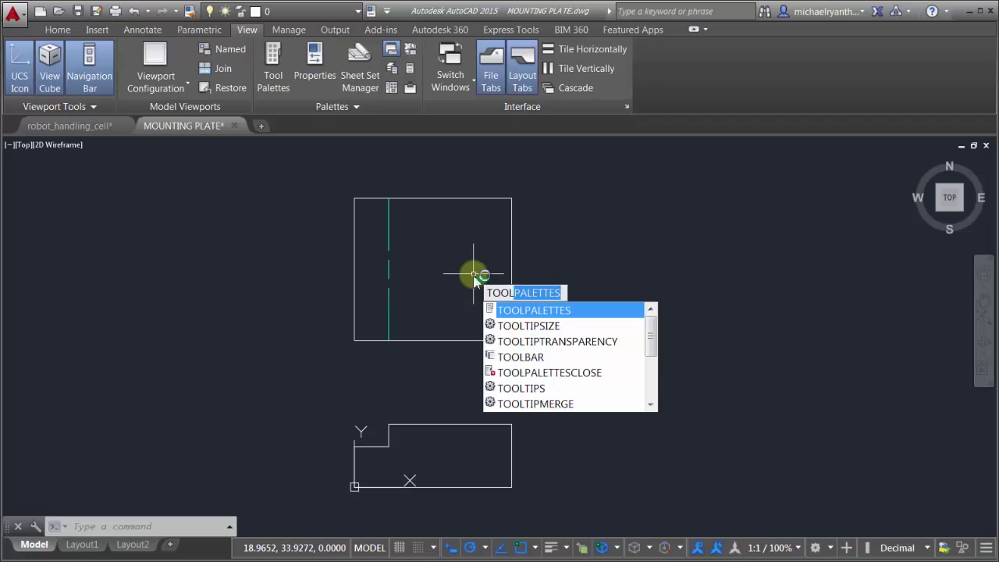
pyautogui.press('Return')
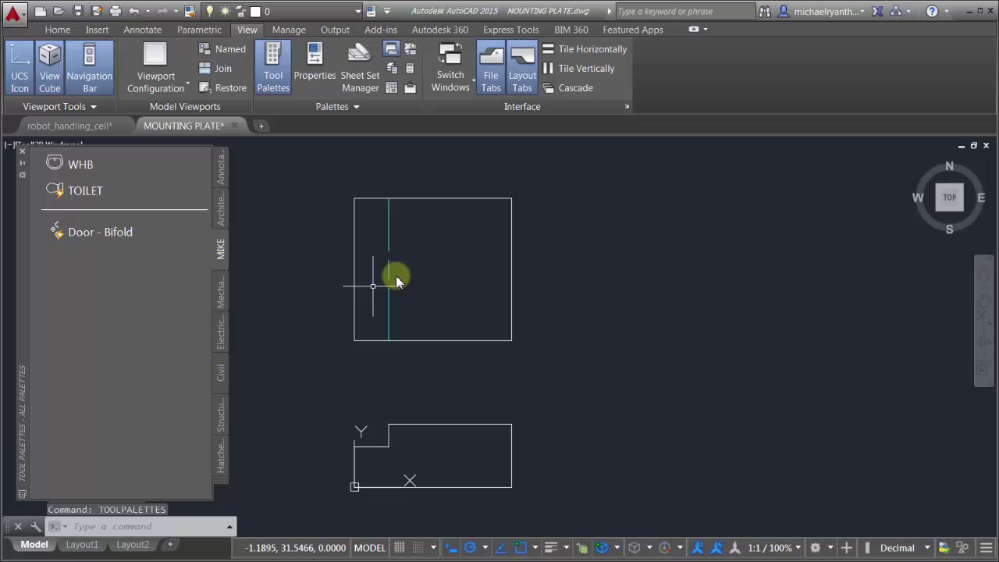
pyautogui.click(387, 226)
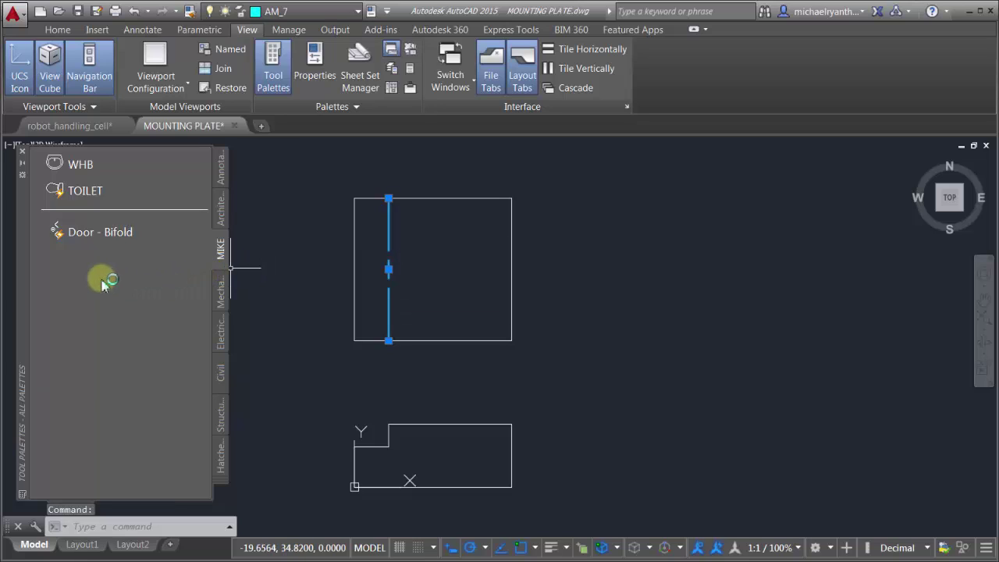
# Add the AM_7 centre line to the MIKE palette as a Line tool.
pyautogui.moveTo(102, 284); pyautogui.dragTo(106, 273)
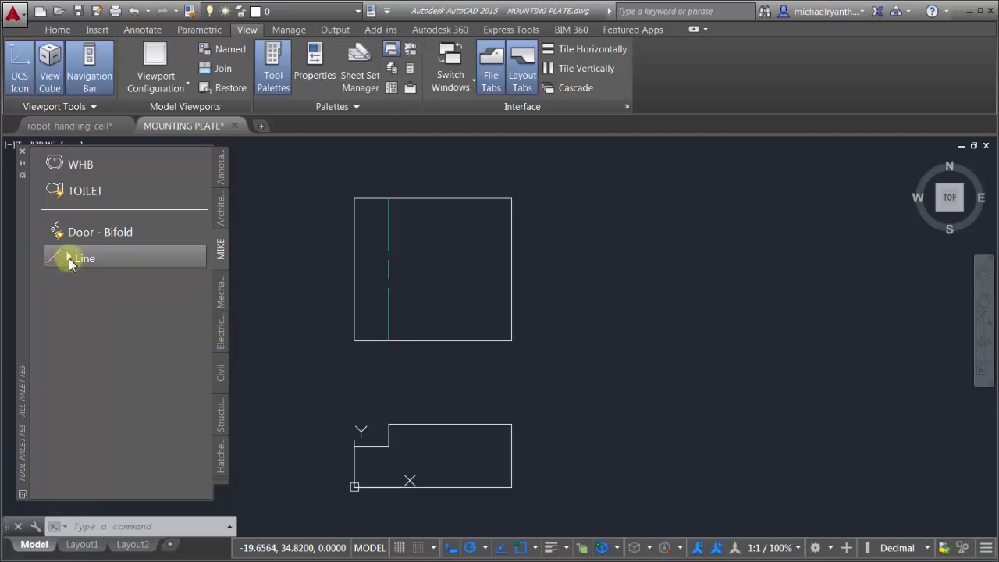
pyautogui.click(68, 257)
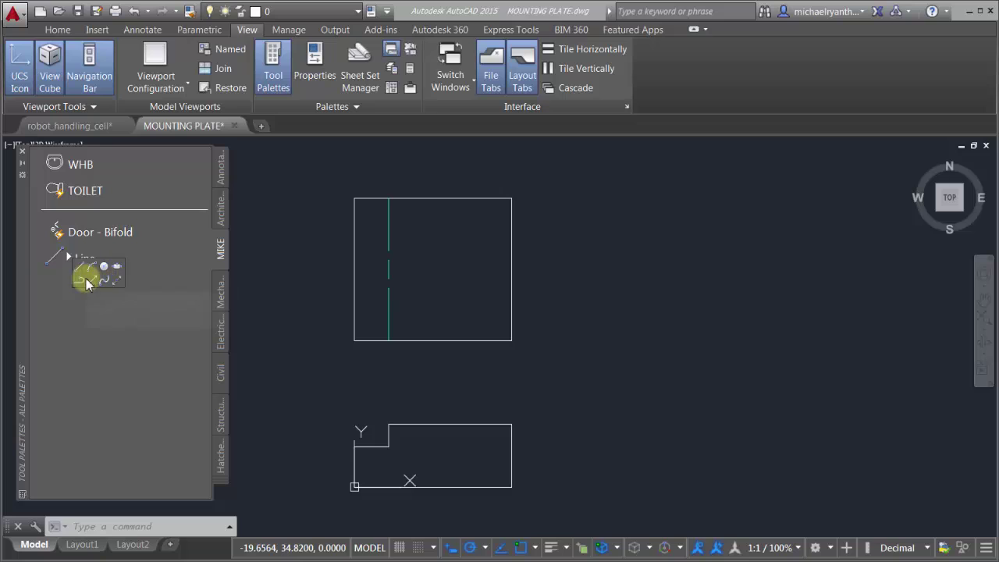
pyautogui.click(226, 255)
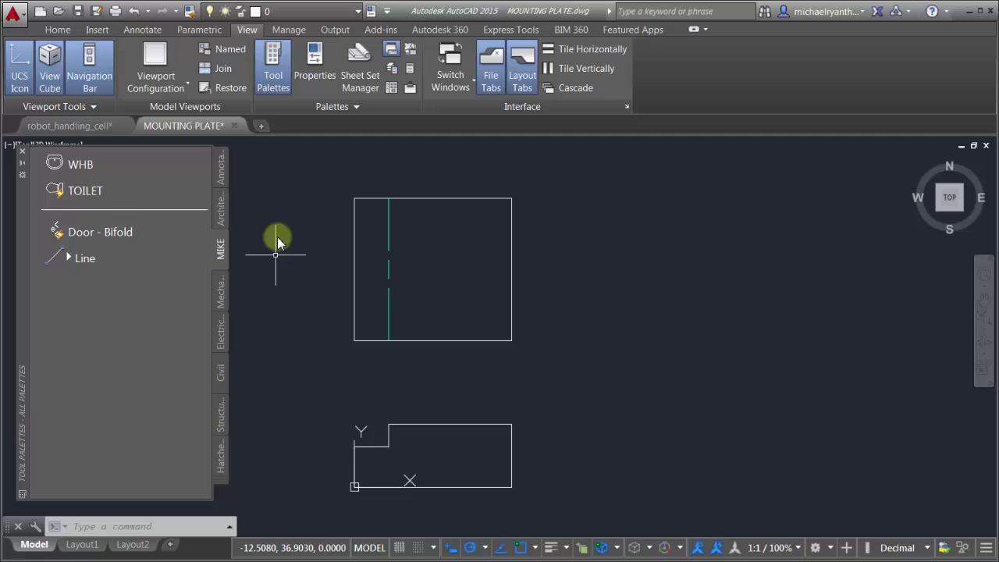
# Draw an L-shaped AM_7 line right of the upper rectangle with the new tool.
pyautogui.click(60, 253)
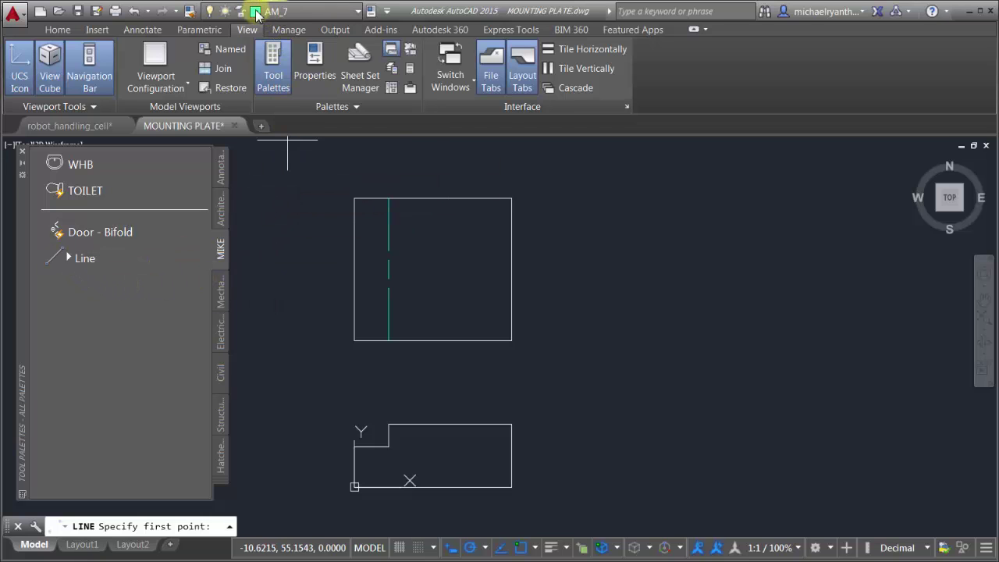
pyautogui.click(587, 192)
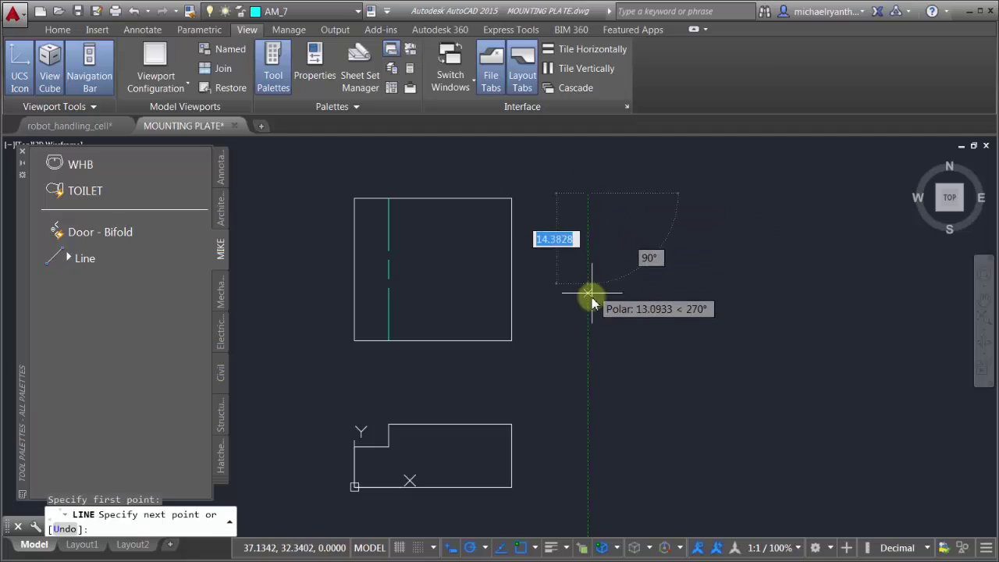
pyautogui.click(587, 297)
pyautogui.click(683, 296)
pyautogui.press('Return')
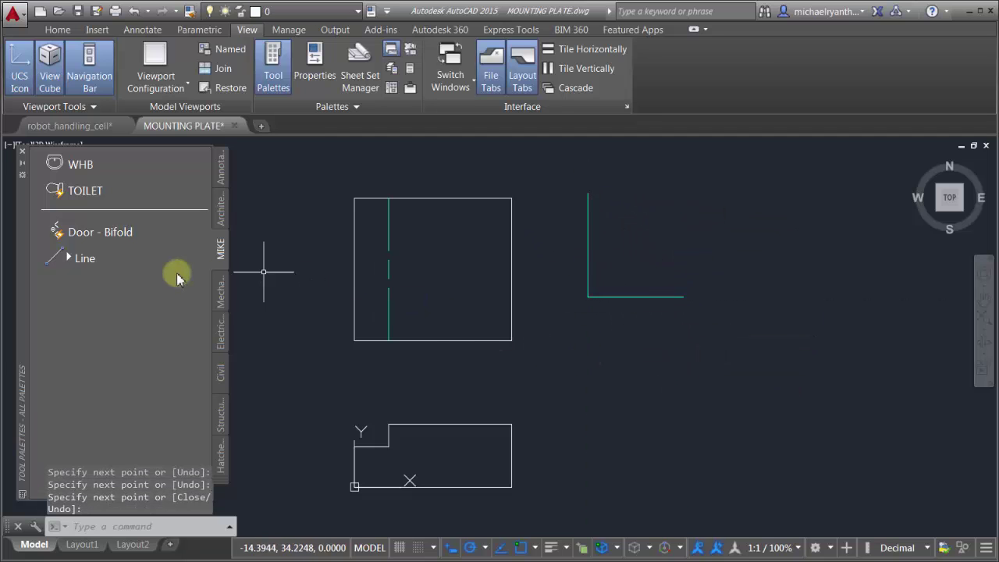
# Switch the palette tool to Circle and draw a dashed AM_7 circle right of the L-shape.
pyautogui.click(70, 257)
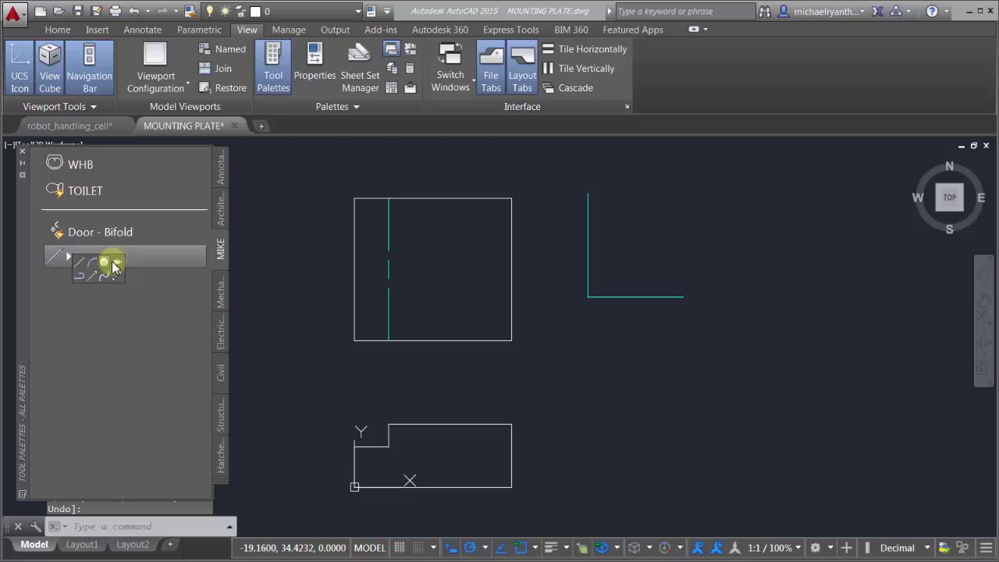
pyautogui.click(104, 261)
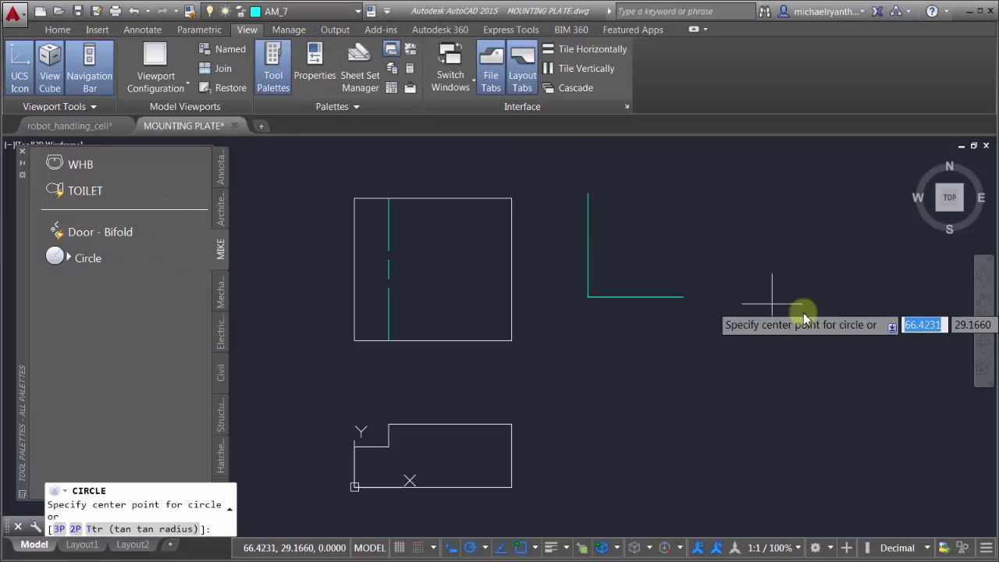
pyautogui.click(798, 292)
pyautogui.click(843, 345)
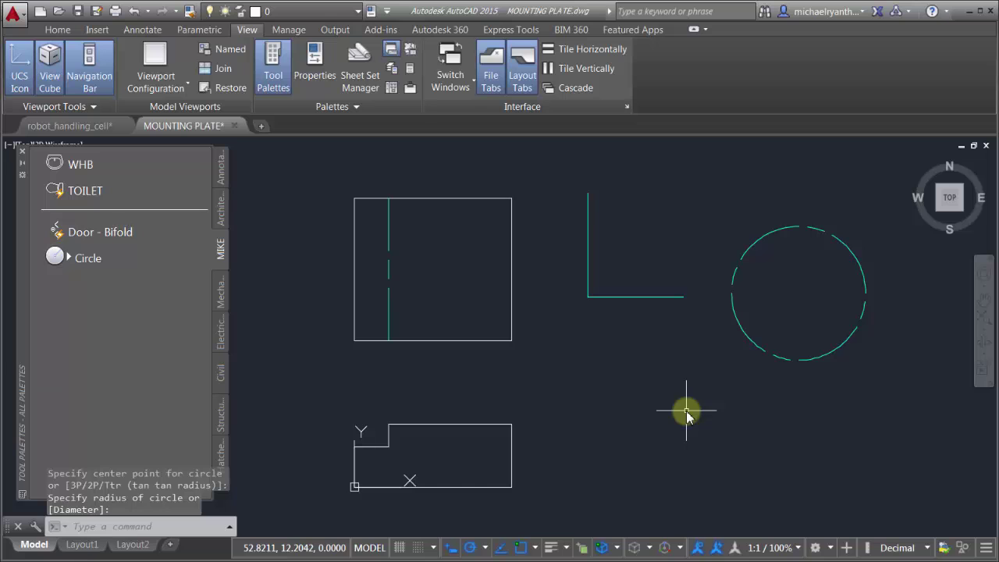
# Make HIDDEN the current layer and draw another circle below the L-shape.
pyautogui.click(306, 11)
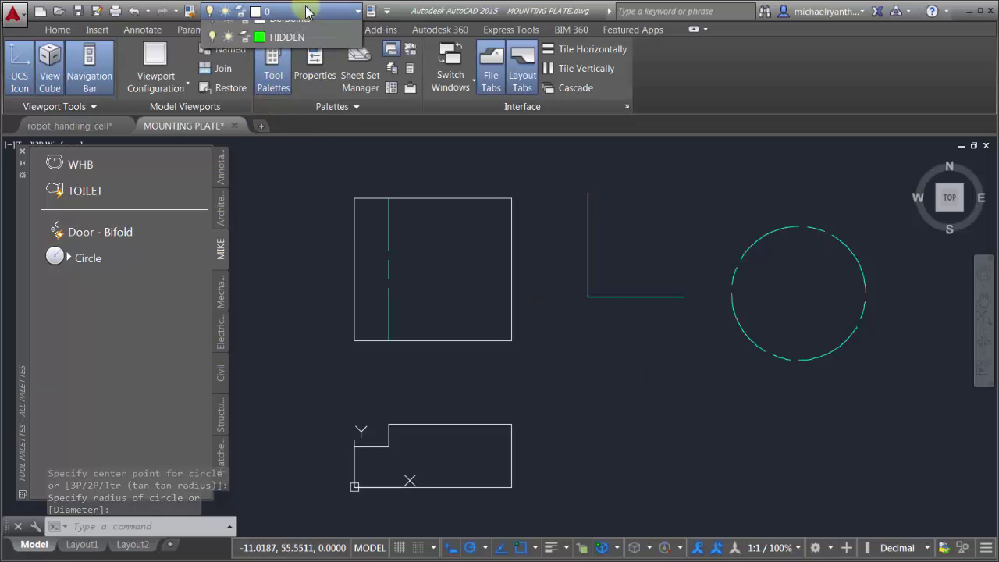
pyautogui.click(293, 84)
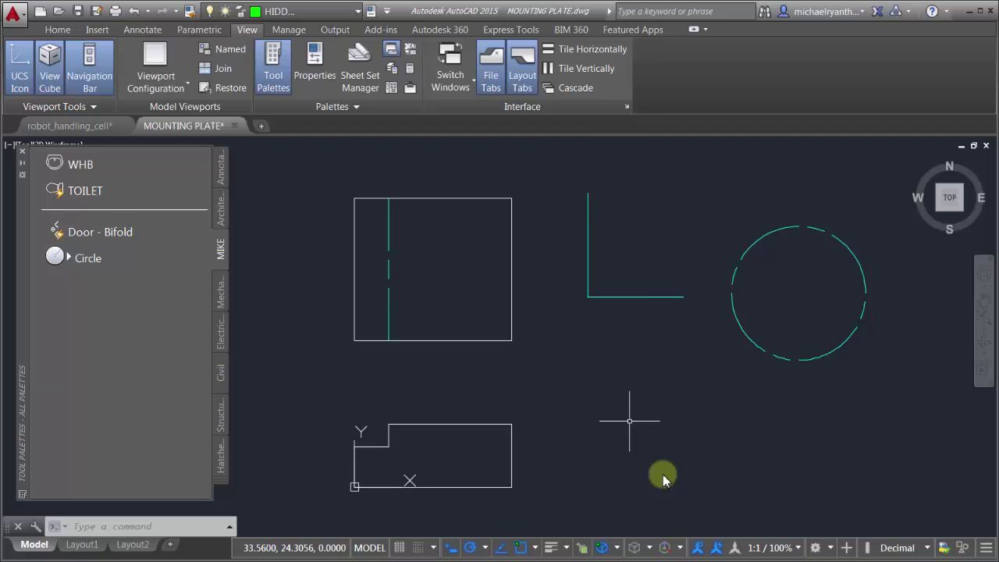
pyautogui.press('Return')
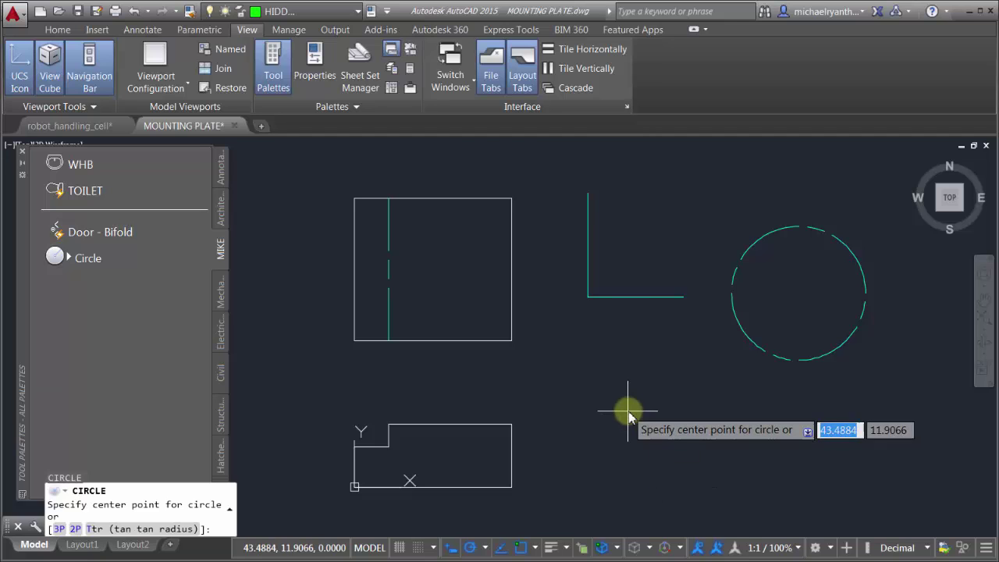
pyautogui.click(628, 410)
pyautogui.click(626, 349)
# Add the HIDDEN-layer circle to the MIKE palette as a second Circle tool.
pyautogui.click(611, 348)
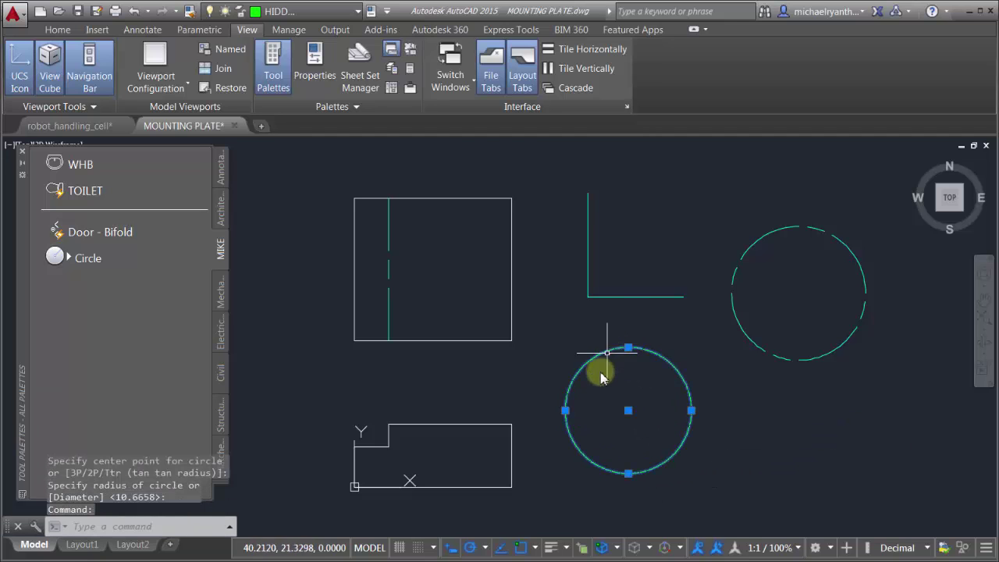
pyautogui.moveTo(605, 359); pyautogui.dragTo(86, 340)
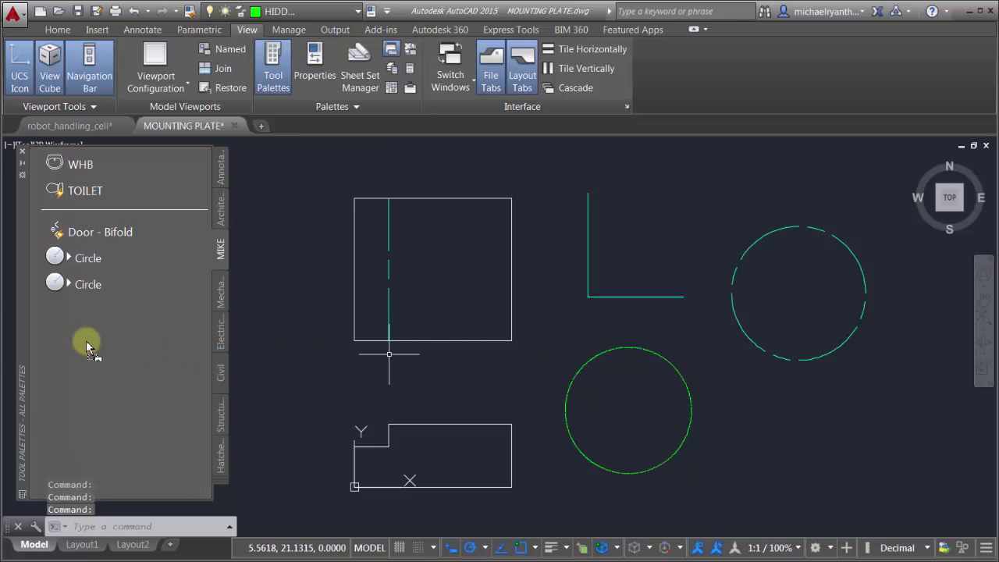
pyautogui.click(91, 286)
pyautogui.rightClick(91, 285)
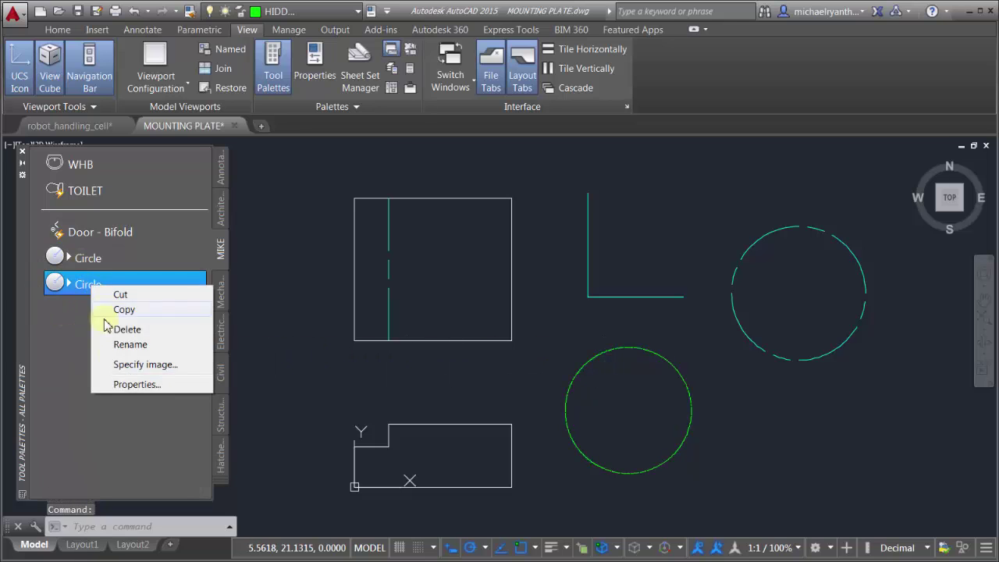
# Name the new tool HIDDEN with a description, then reselect the green circle.
pyautogui.click(149, 384)
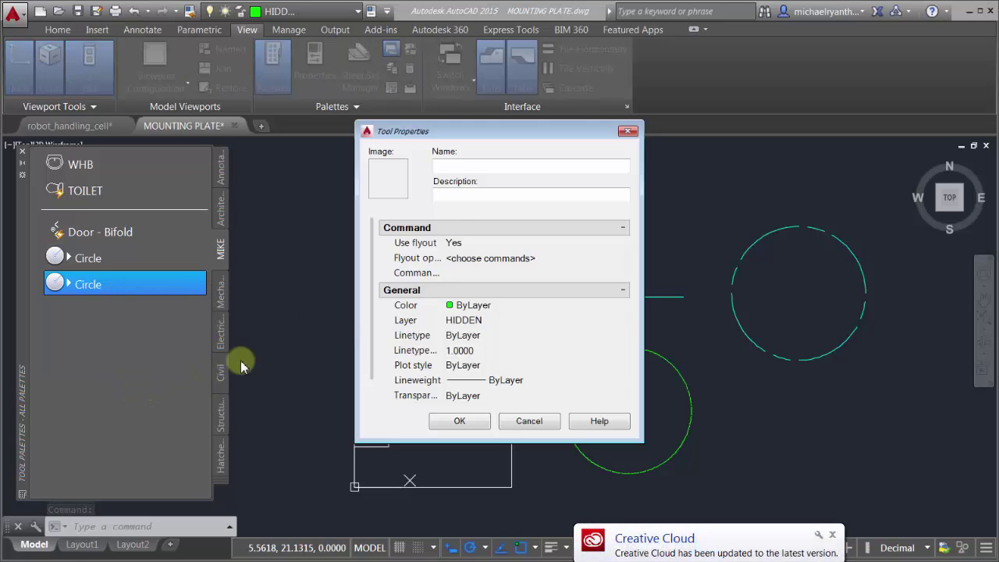
pyautogui.click(459, 166)
pyautogui.write('HIDDEN')
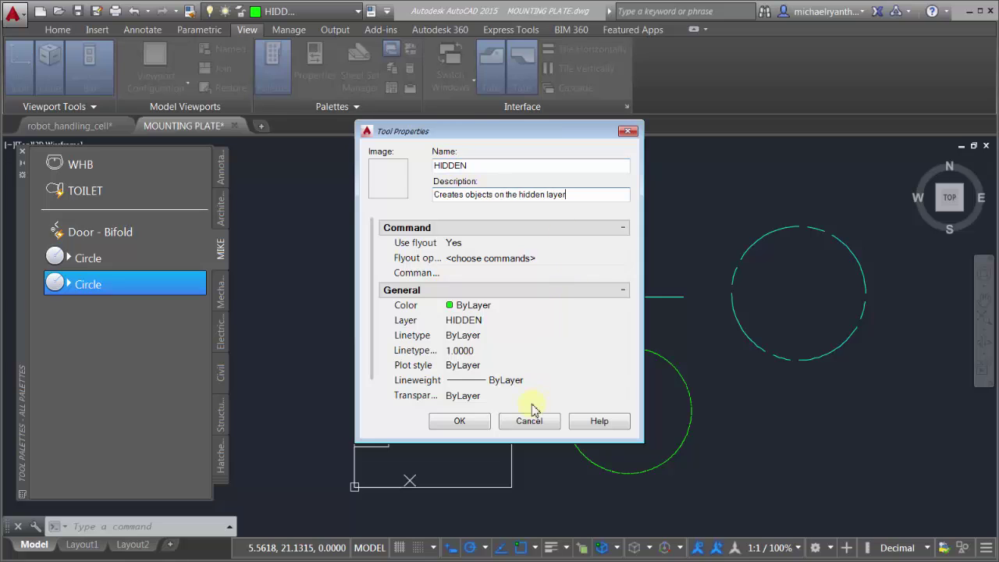
pyautogui.click(475, 421)
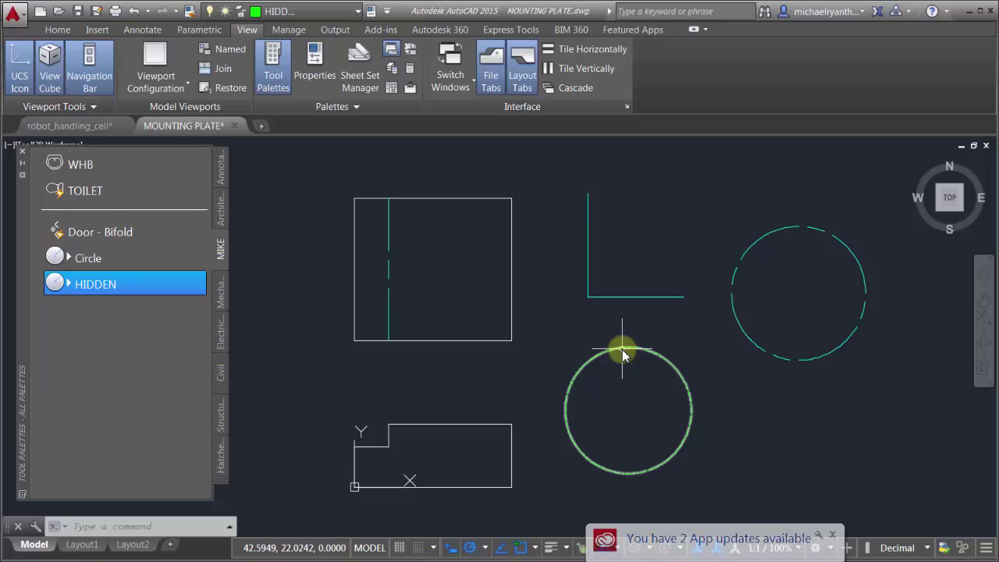
pyautogui.click(831, 535)
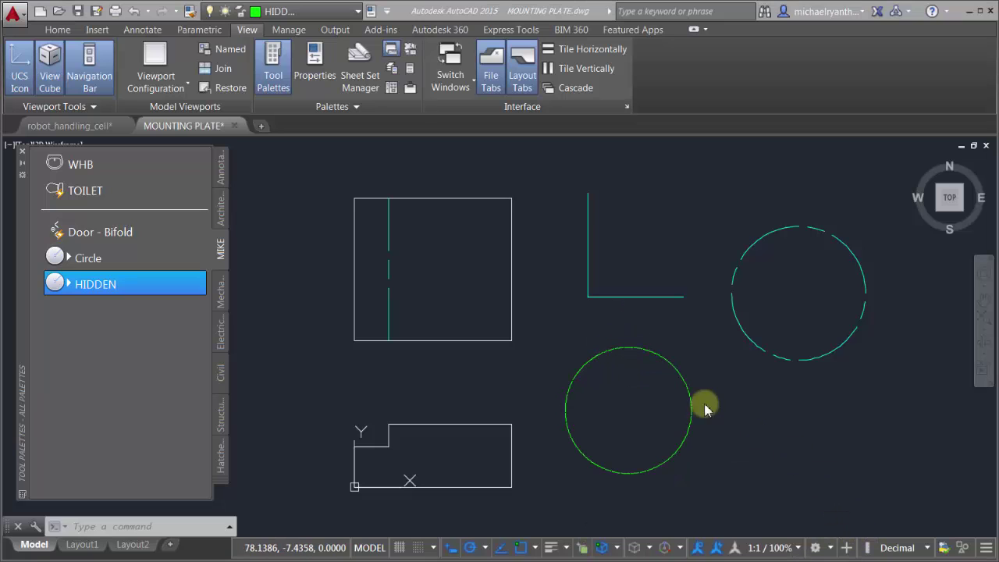
pyautogui.click(628, 352)
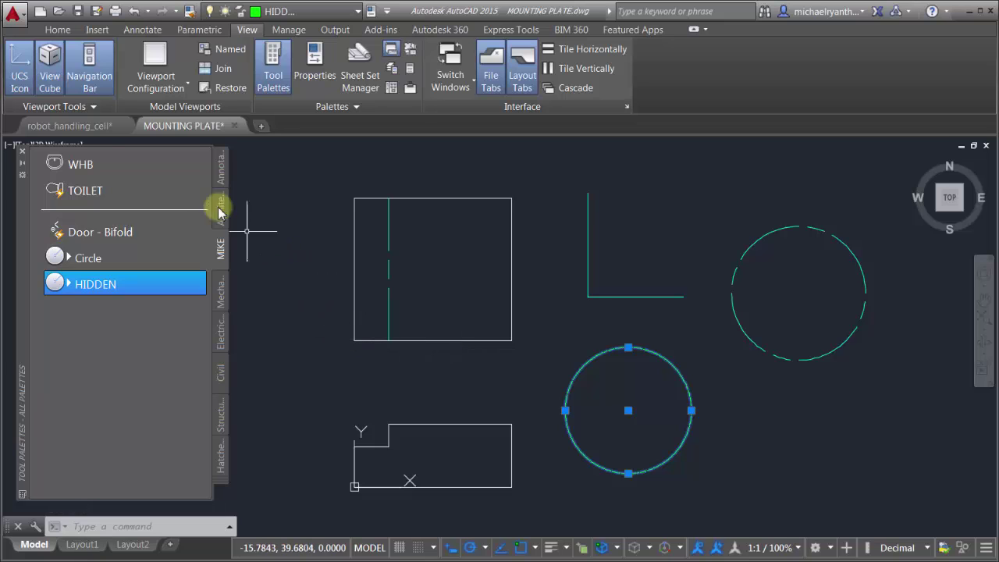
pyautogui.click(82, 128)
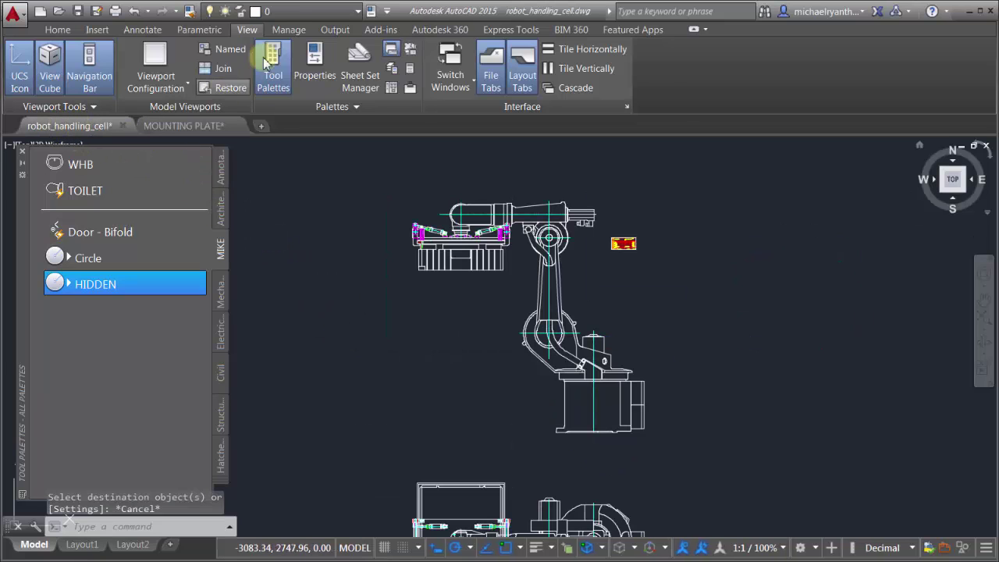
pyautogui.click(286, 11)
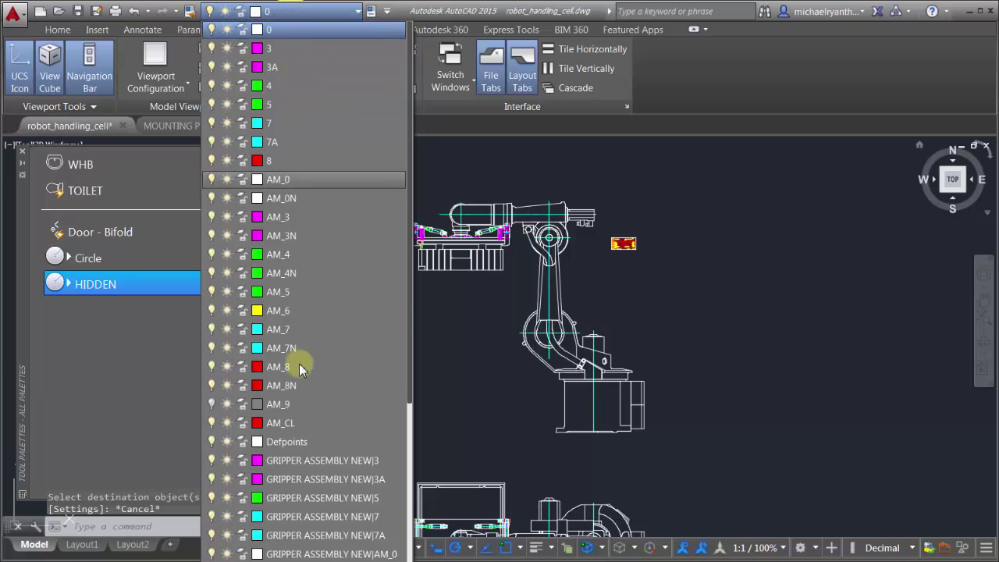
pyautogui.scroll(-5, 312, 357)
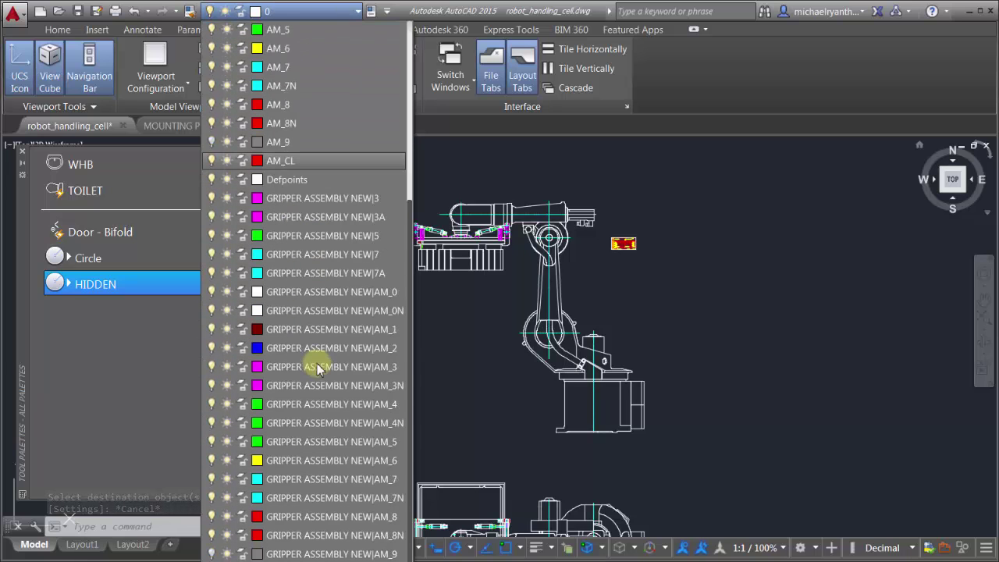
pyautogui.scroll(4, 312, 355)
pyautogui.click(477, 310)
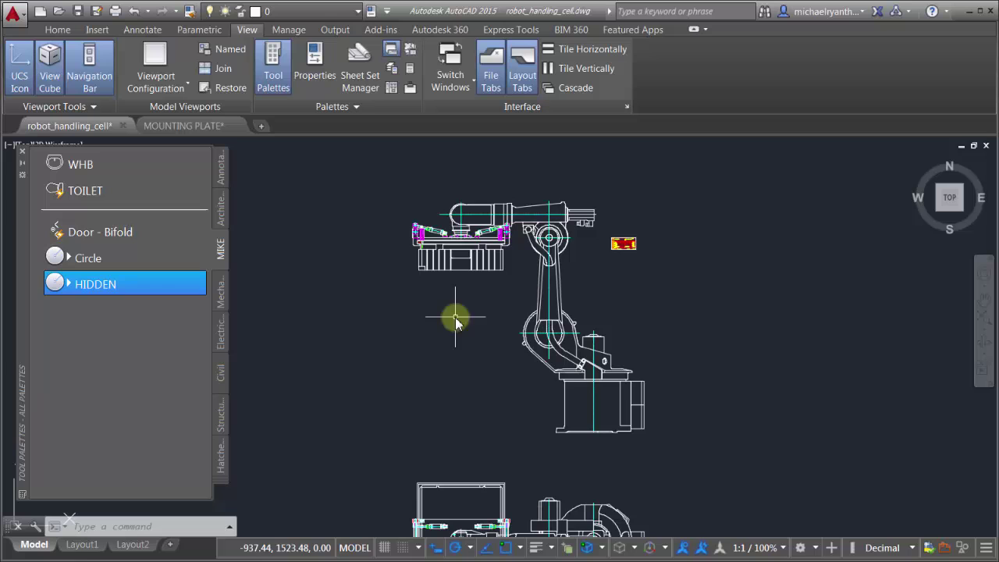
pyautogui.click(93, 284)
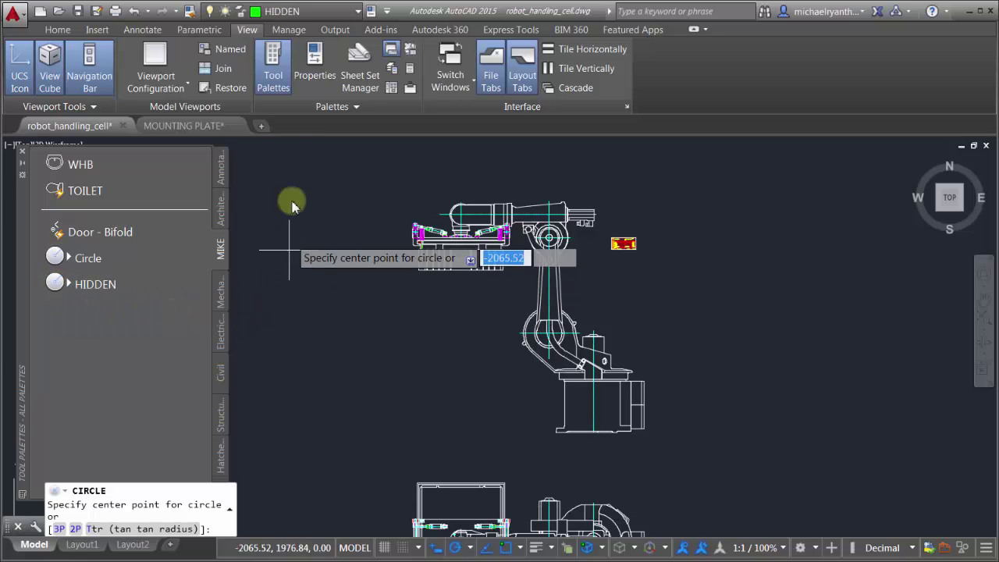
pyautogui.click(434, 329)
pyautogui.click(466, 347)
pyautogui.scroll(8, 457, 312)
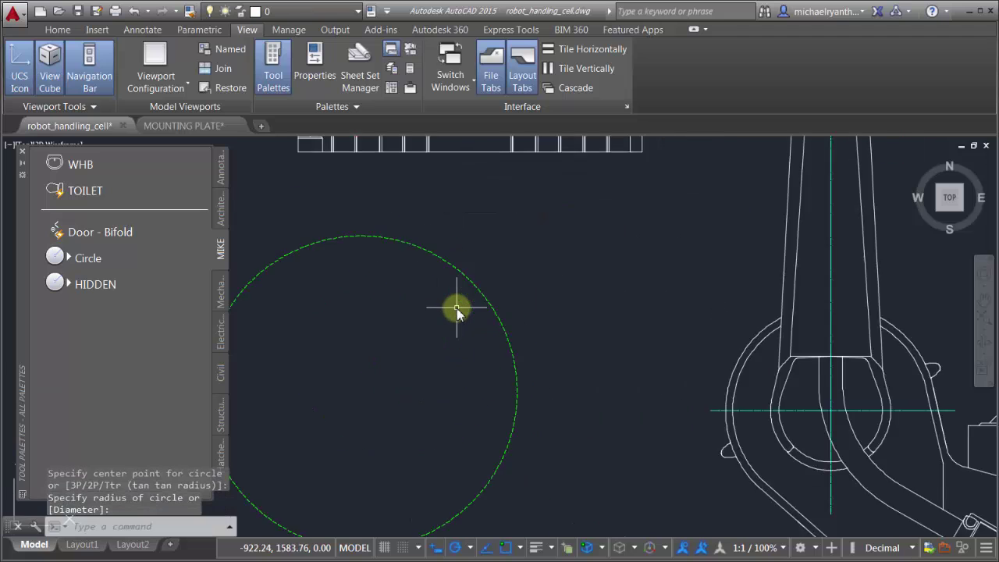
pyautogui.scroll(-4, 452, 351)
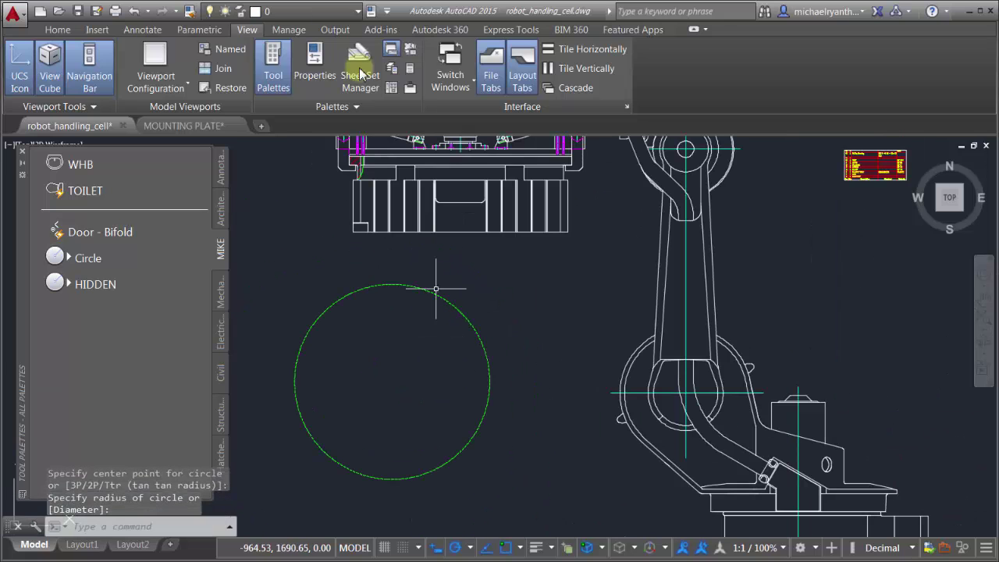
pyautogui.click(308, 10)
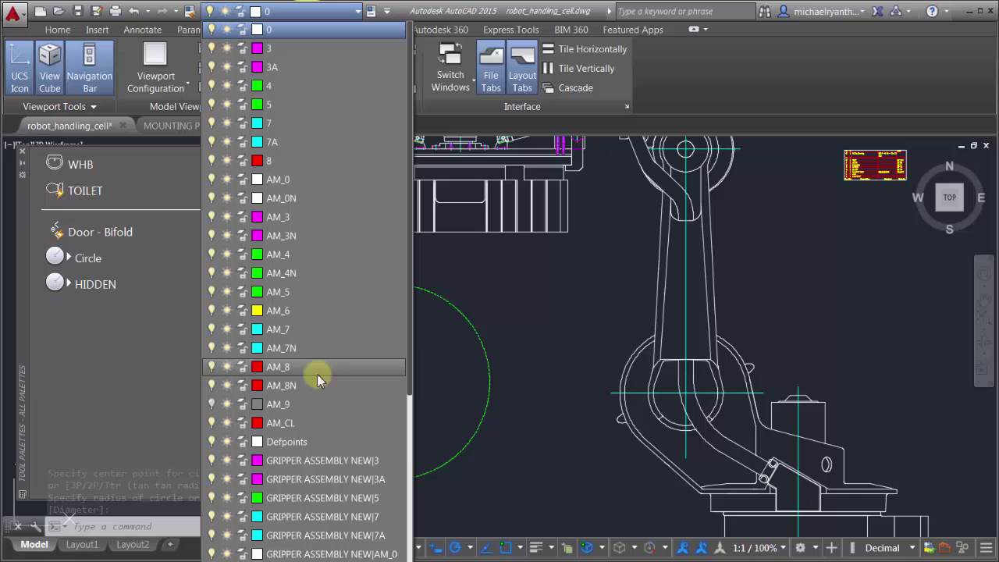
pyautogui.scroll(-5, 320, 382)
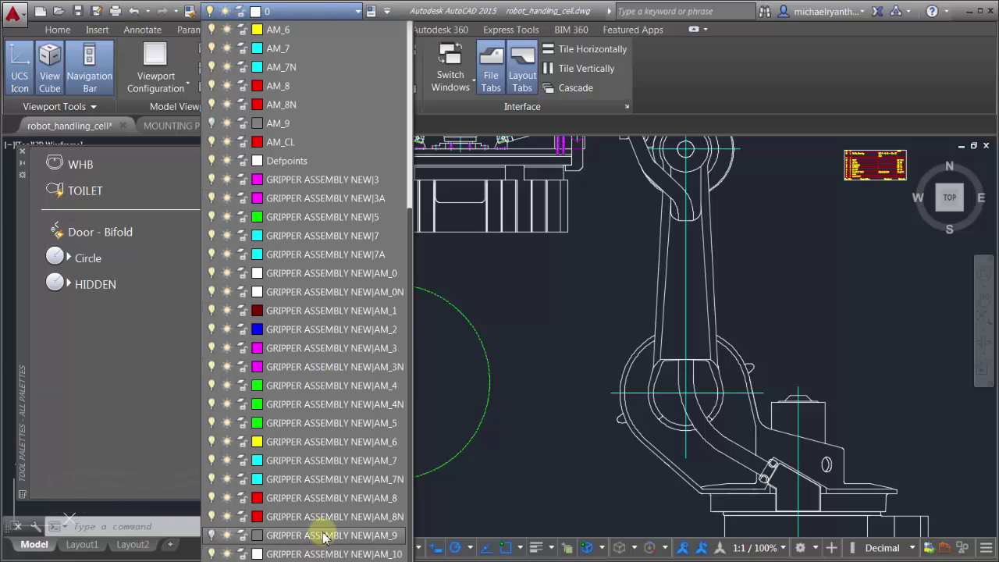
pyautogui.click(527, 292)
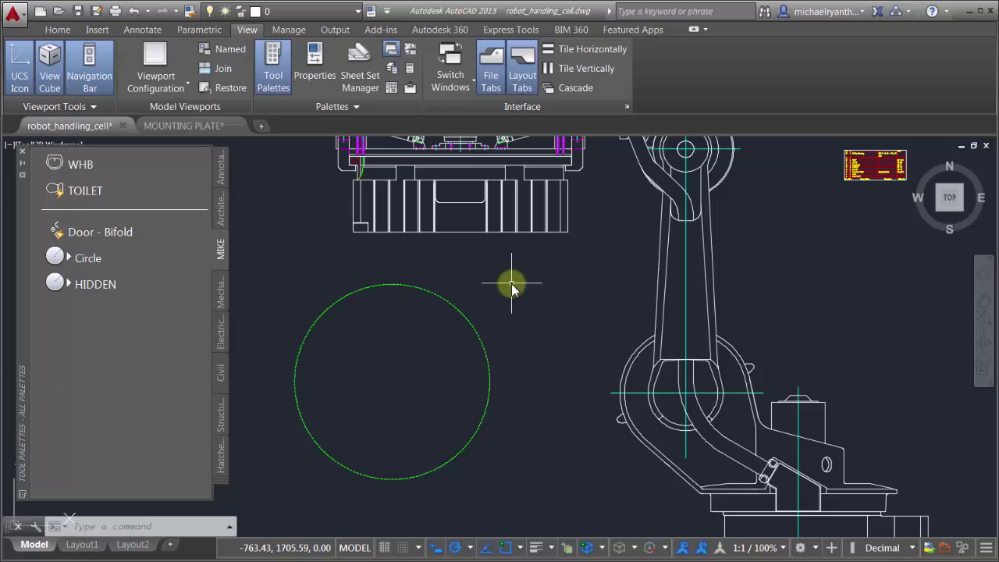
pyautogui.click(452, 300)
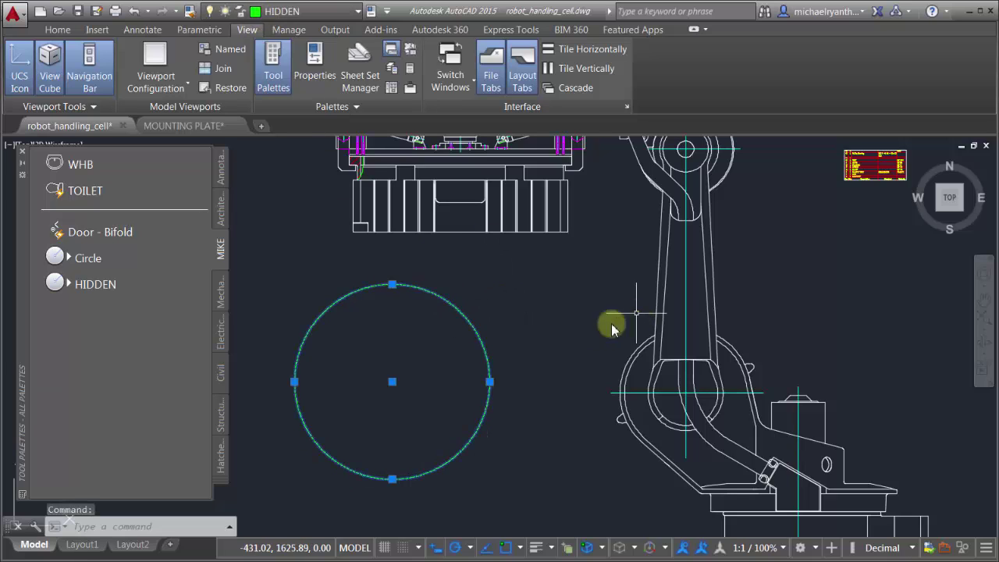
pyautogui.press('Escape')
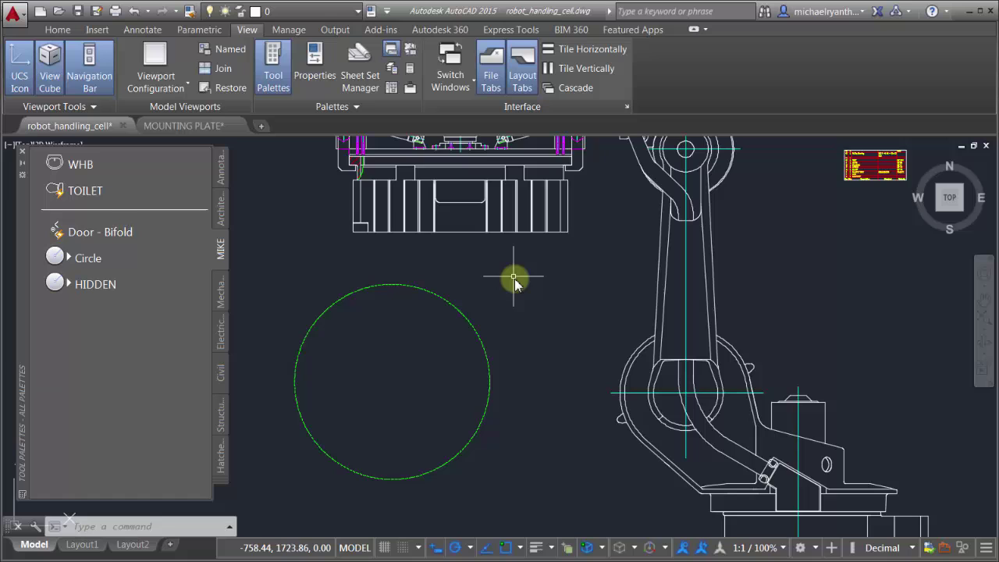
pyautogui.click(289, 12)
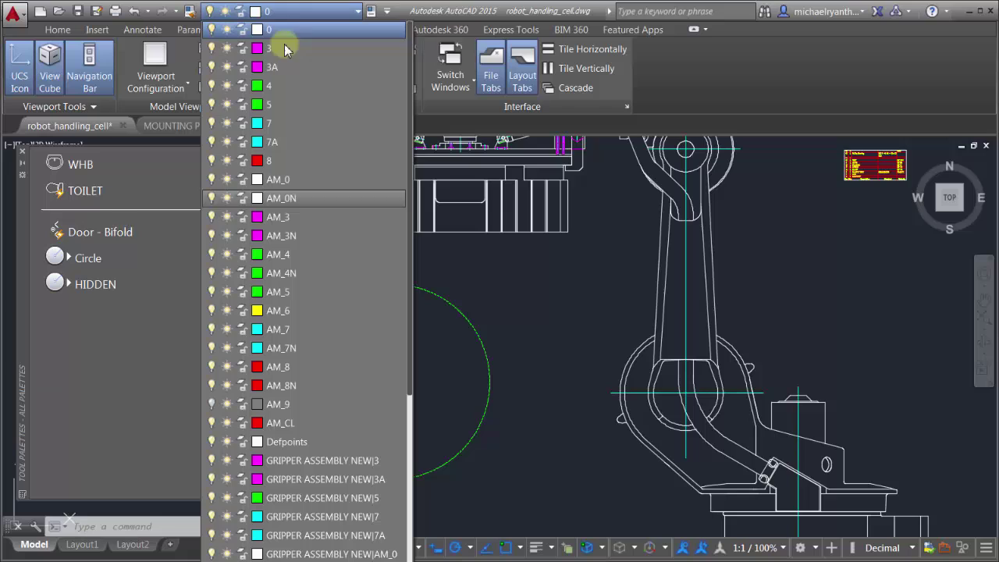
# Switch to MOUNTING PLATE on the Insert ribbon and close the tool palette.
pyautogui.click(545, 320)
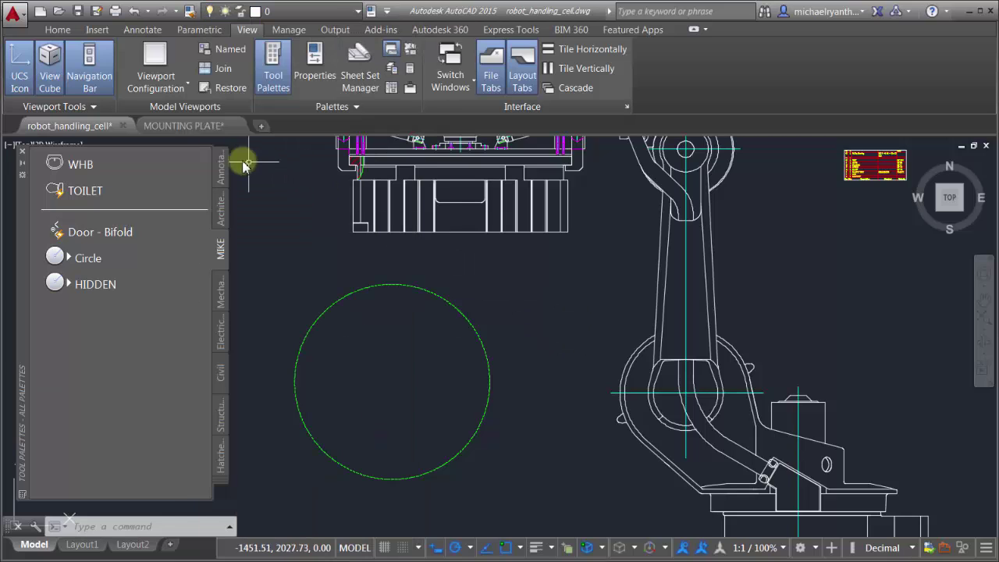
pyautogui.click(208, 123)
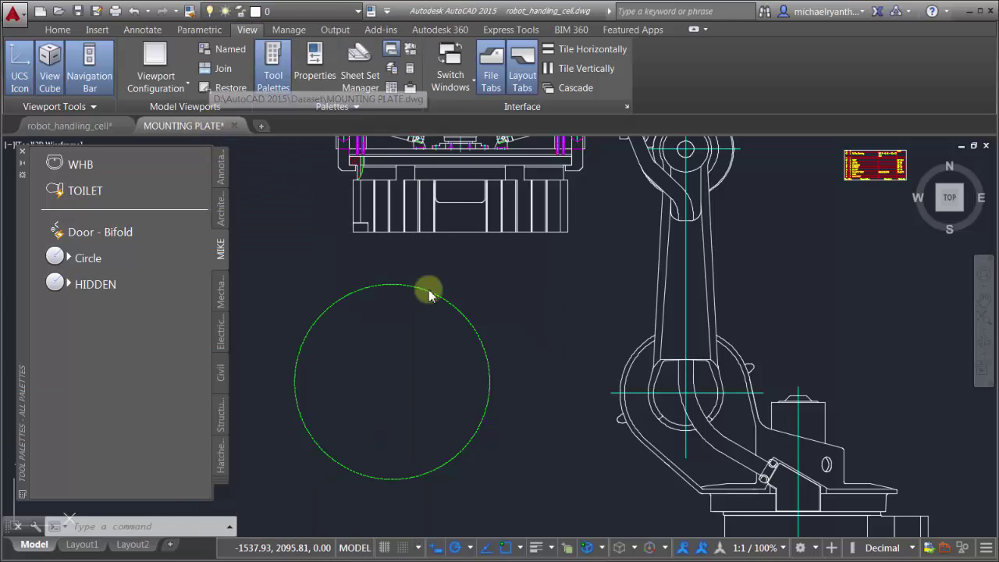
pyautogui.click(99, 29)
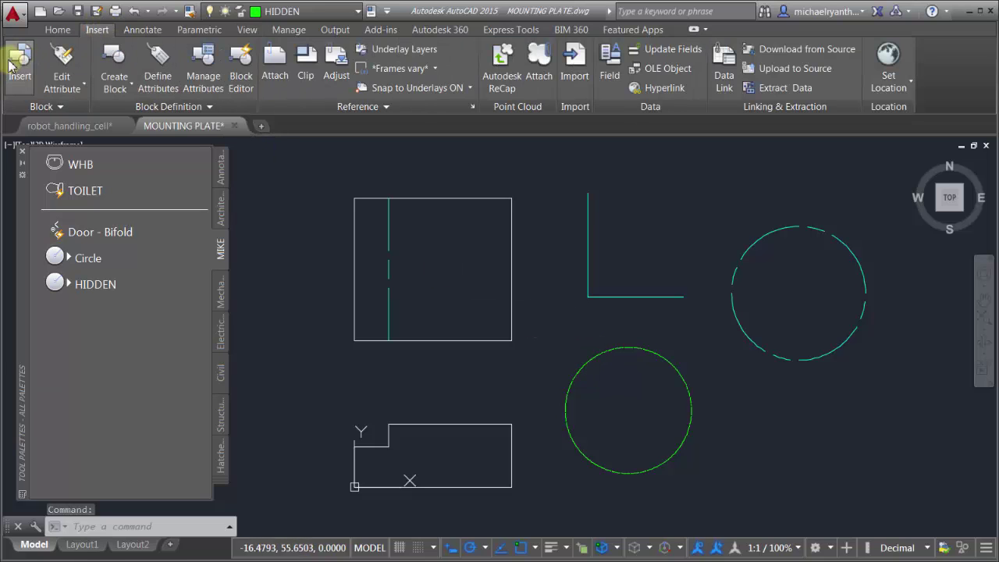
pyautogui.click(22, 152)
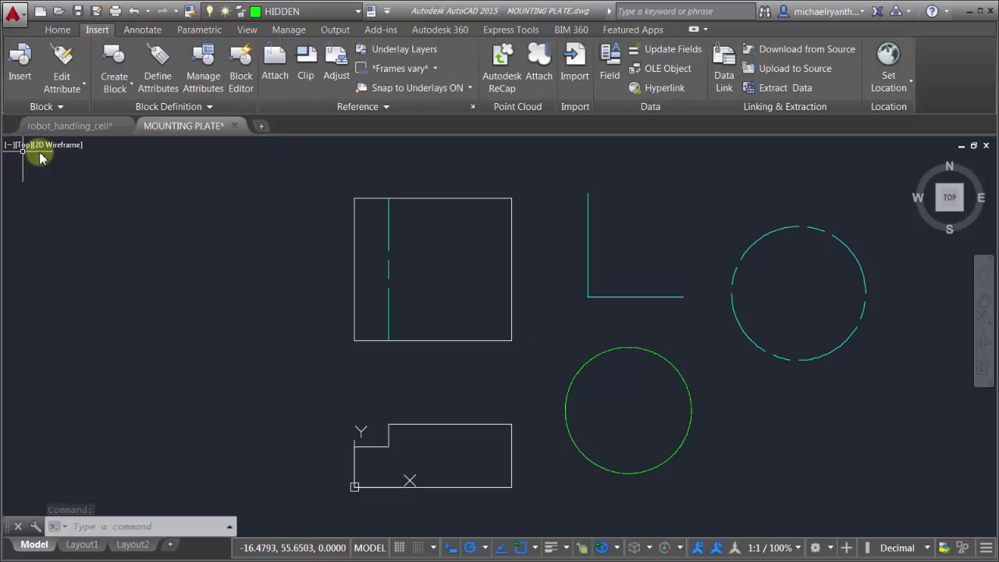
# Load Mechanical Structure\robot_handling_cell.dwg as a block definition, cancelling its placement.
pyautogui.click(19, 61)
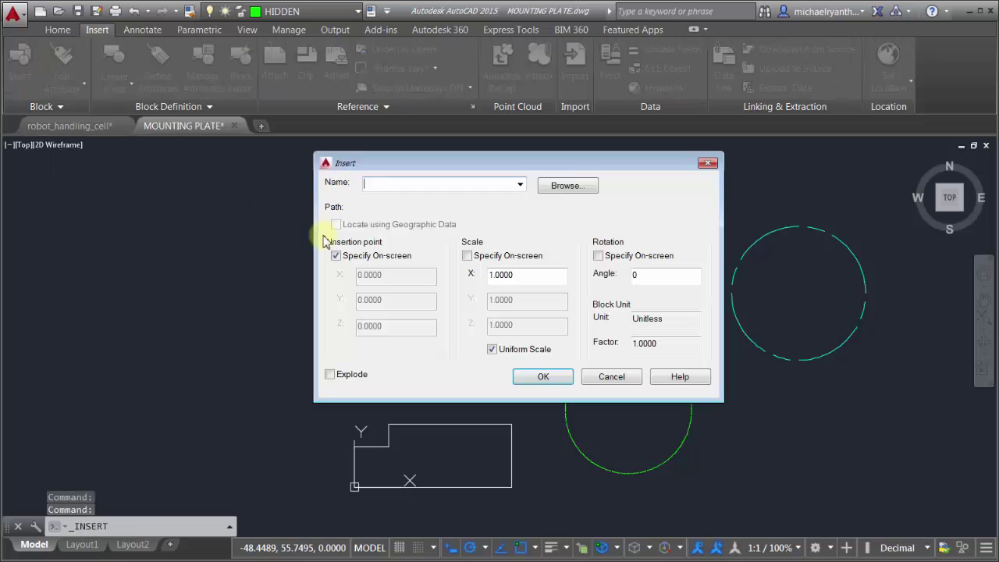
pyautogui.click(555, 186)
pyautogui.click(226, 192)
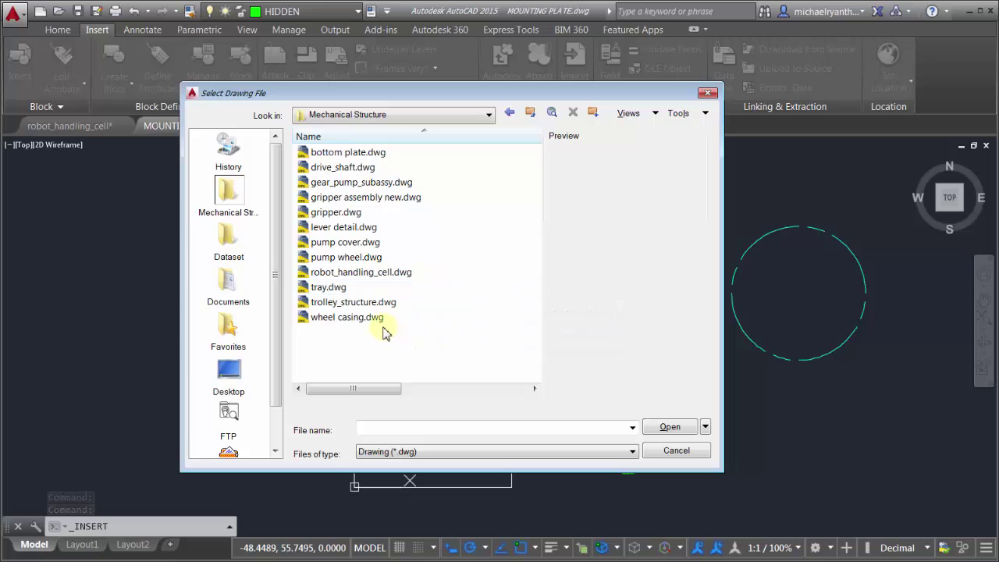
pyautogui.click(356, 273)
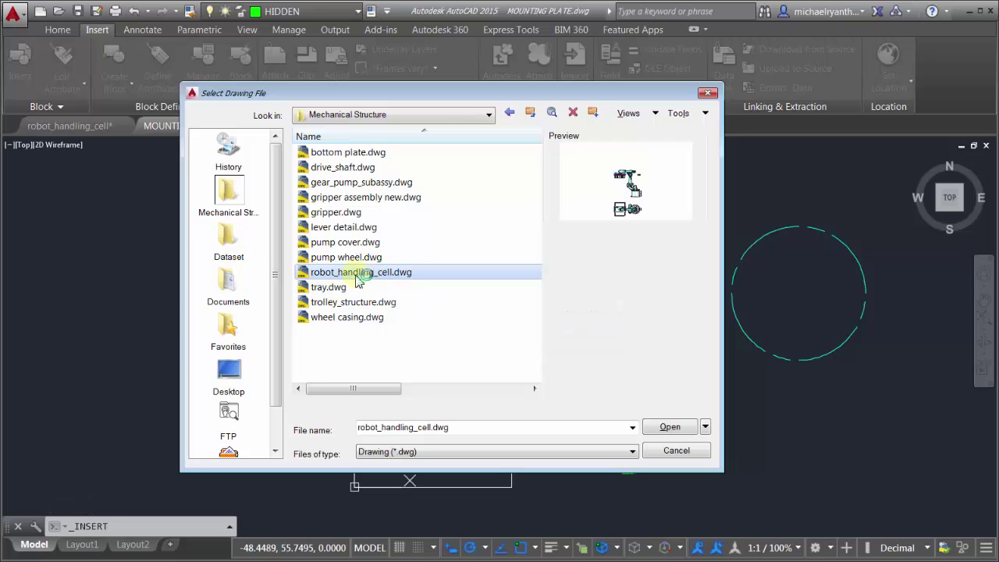
pyautogui.click(668, 427)
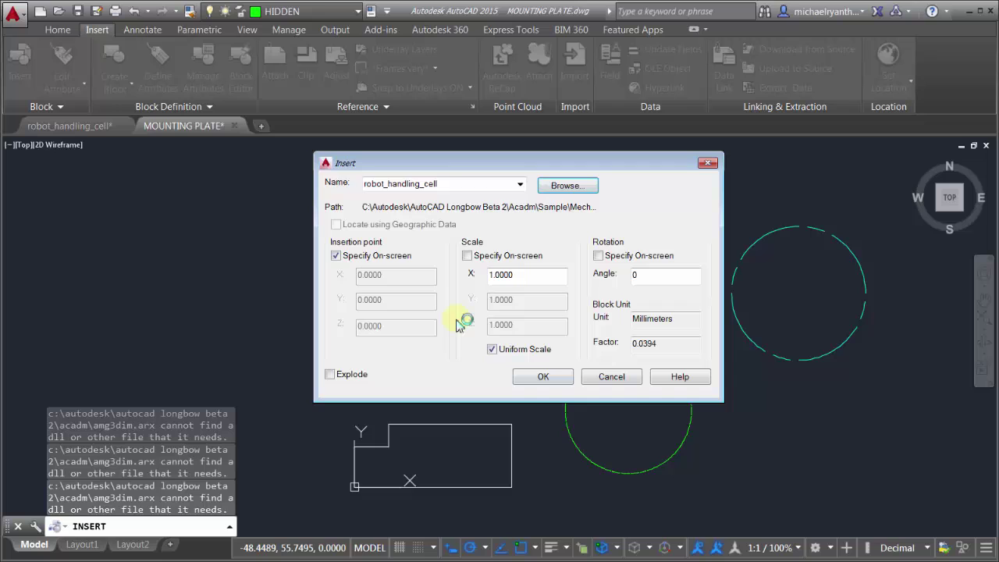
pyautogui.click(384, 259)
pyautogui.click(384, 259)
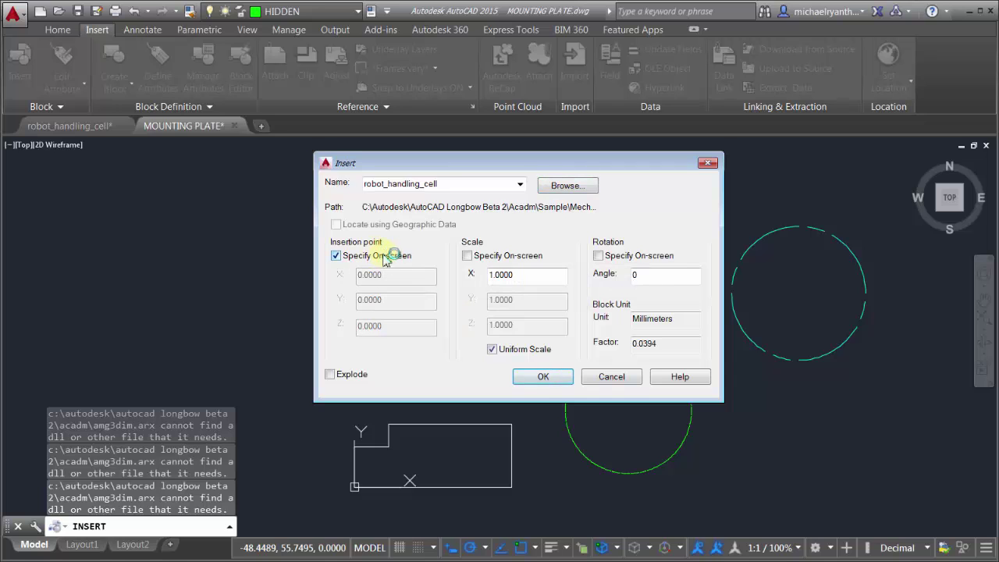
pyautogui.click(533, 378)
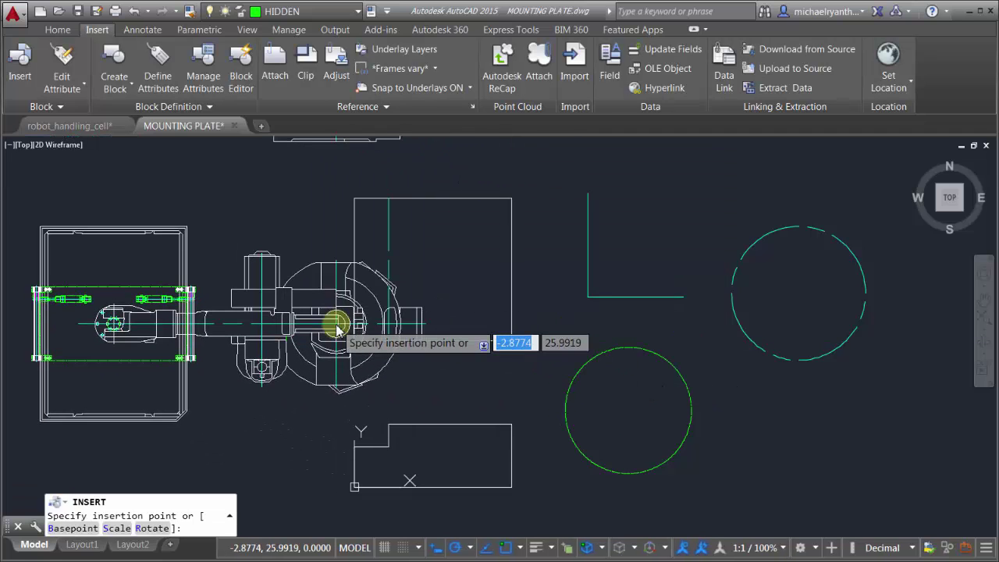
pyautogui.press('Escape')
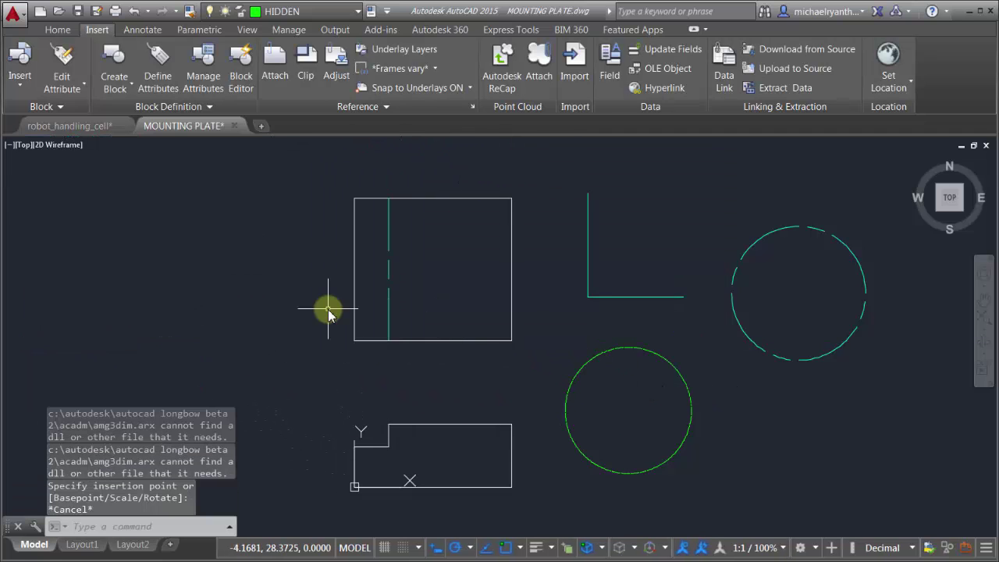
pyautogui.click(314, 14)
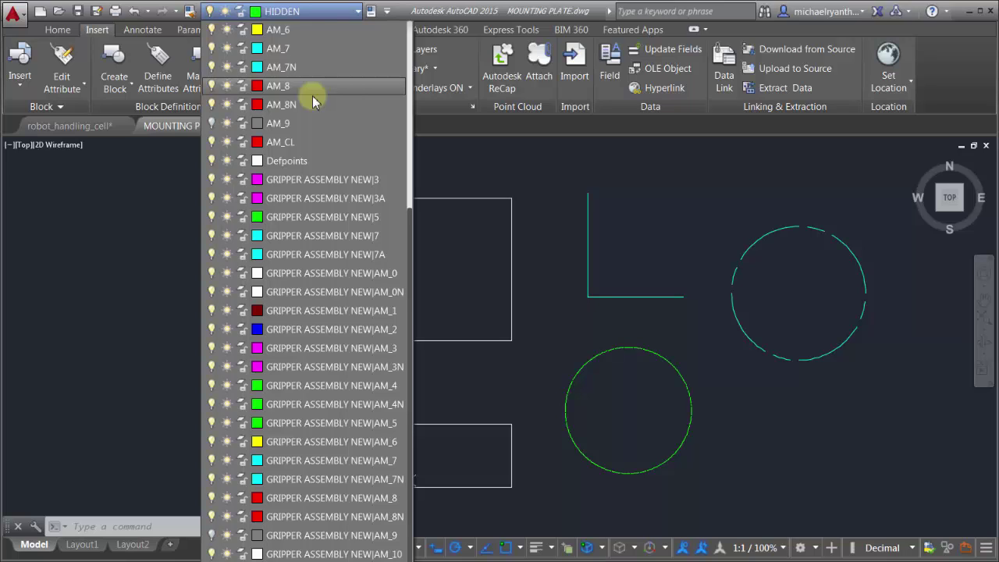
# Open DesignCenter with DC and list robot_handling_cell's layers under Open Drawings.
pyautogui.click(130, 281)
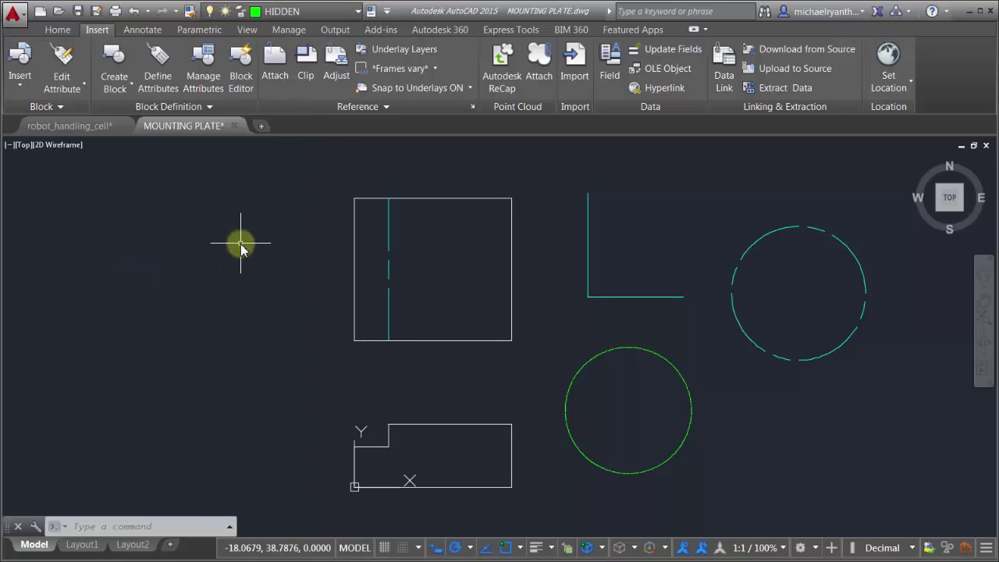
pyautogui.write('dc')
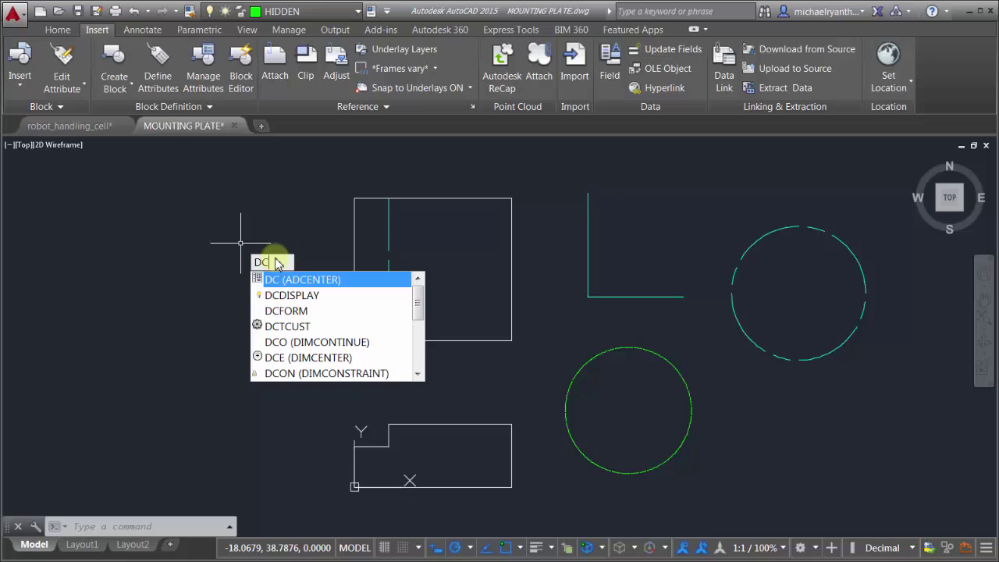
pyautogui.press('Return')
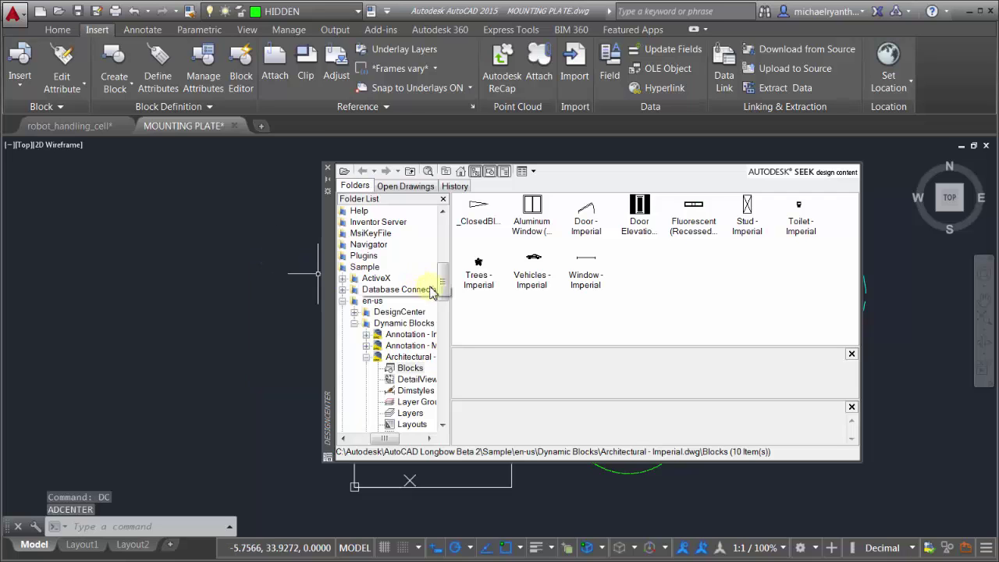
pyautogui.click(414, 188)
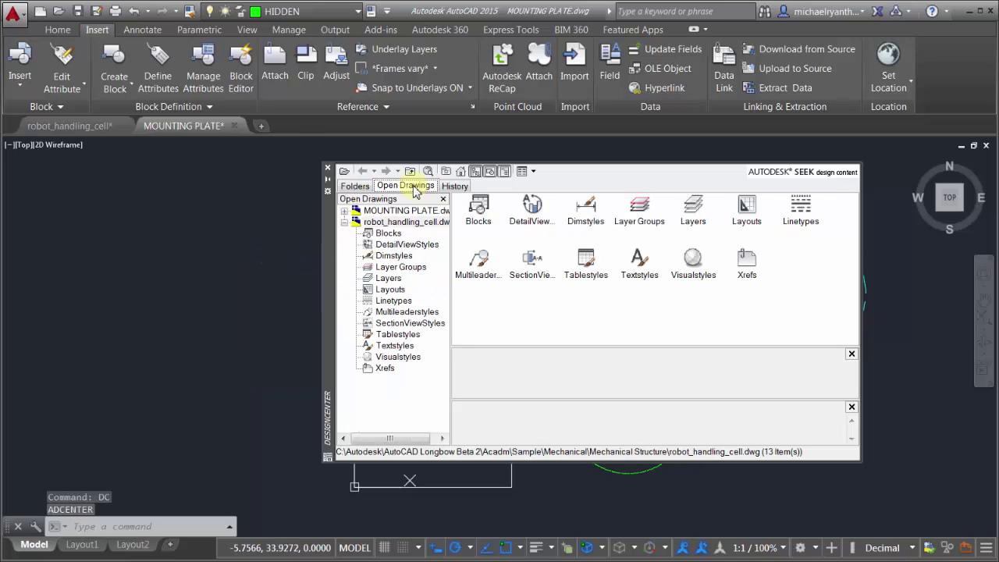
pyautogui.click(389, 278)
# Drag layers AM_0, AM_0N and AM_3 into the MOUNTING PLATE drawing.
pyautogui.click(532, 261)
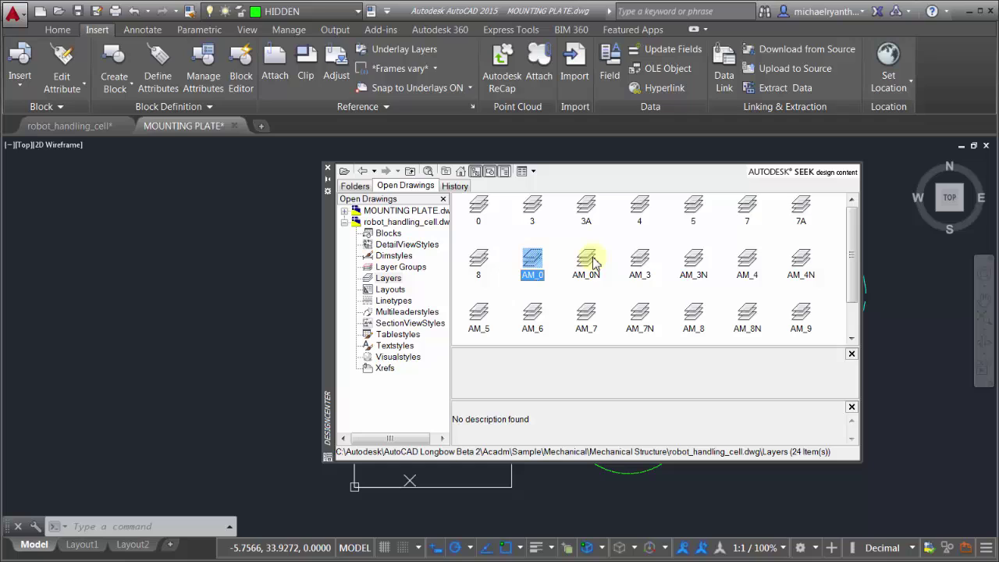
pyautogui.keyDown('shift'); pyautogui.click(586, 261); pyautogui.keyUp('shift')
pyautogui.keyDown('shift'); pyautogui.click(639, 261); pyautogui.keyUp('shift')
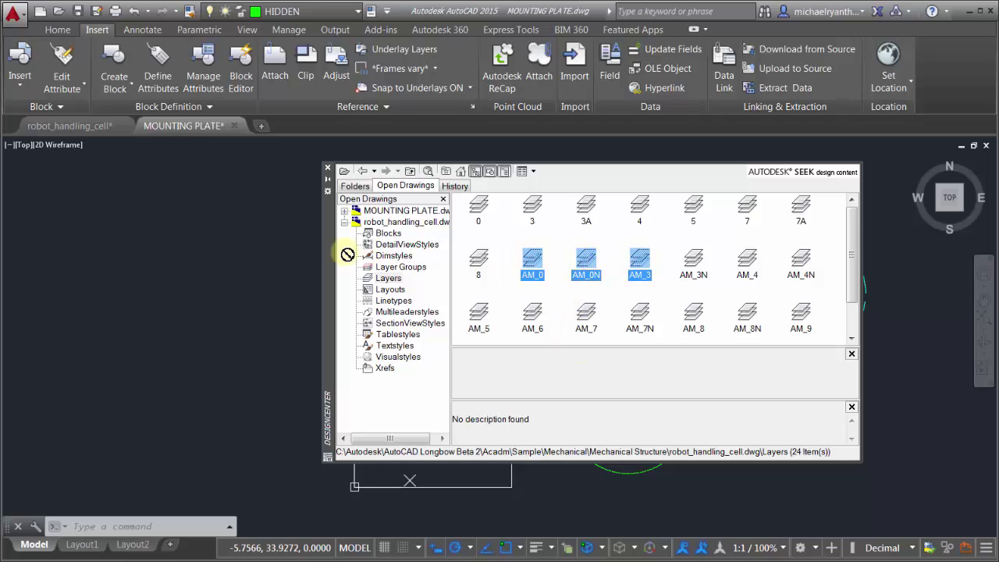
pyautogui.click(198, 248)
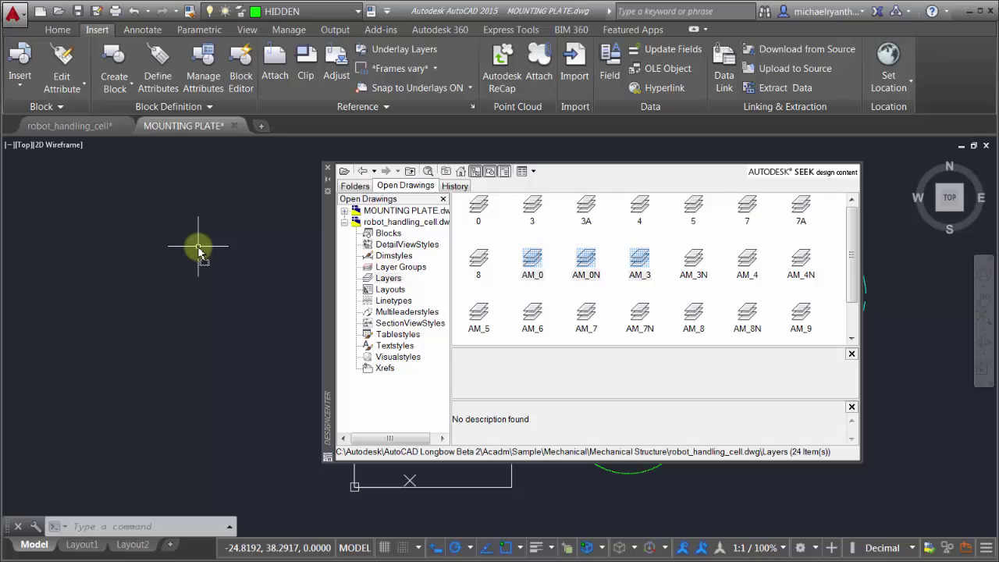
pyautogui.moveTo(198, 249); pyautogui.dragTo(215, 256)
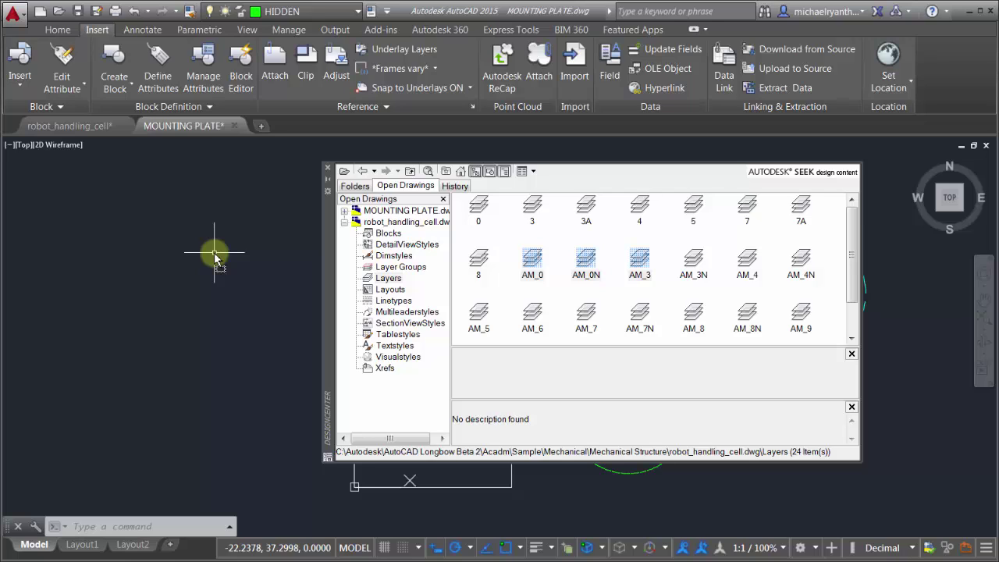
pyautogui.moveTo(216, 256); pyautogui.dragTo(256, 272)
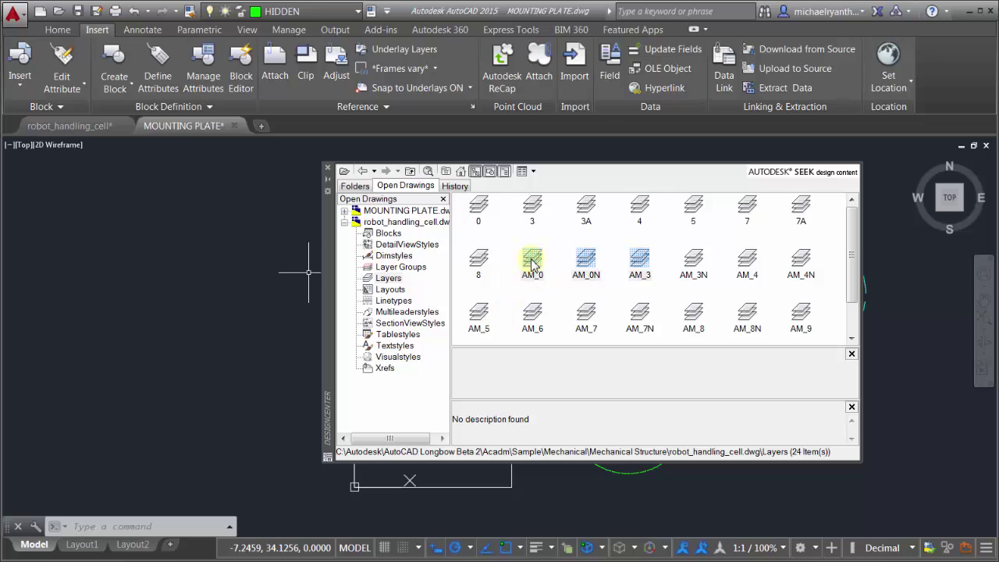
pyautogui.moveTo(531, 265)
pyautogui.mouseDown()
pyautogui.moveTo(499, 248)
pyautogui.moveTo(227, 283)
pyautogui.moveTo(207, 277)
pyautogui.mouseUp()
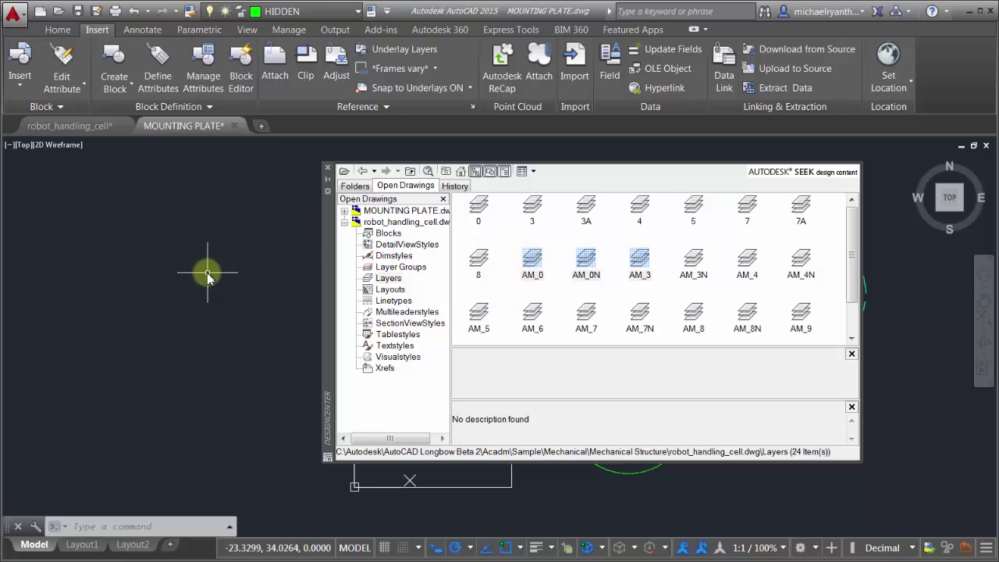
# Close the DesignCenter palette with its X button.
pyautogui.click(327, 169)
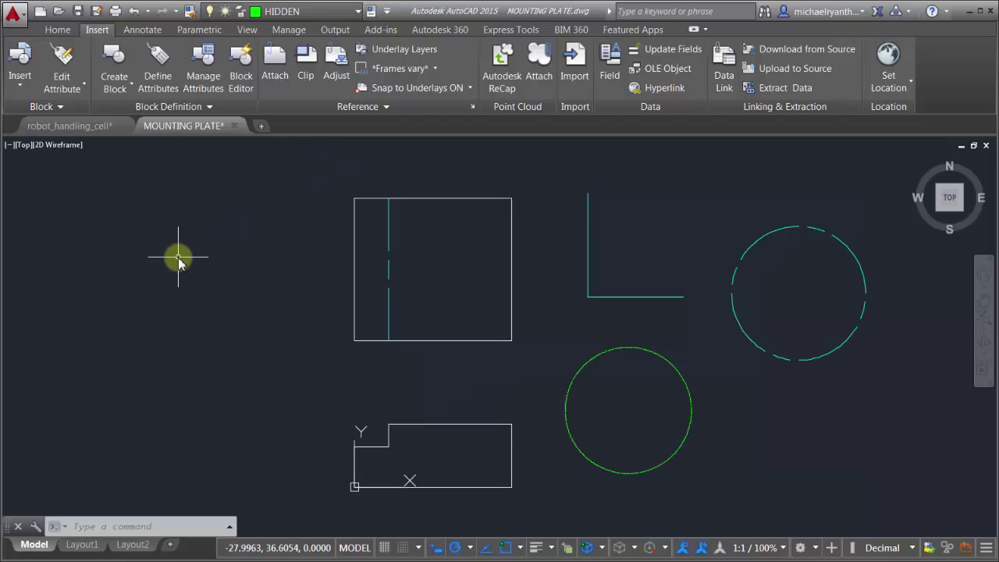